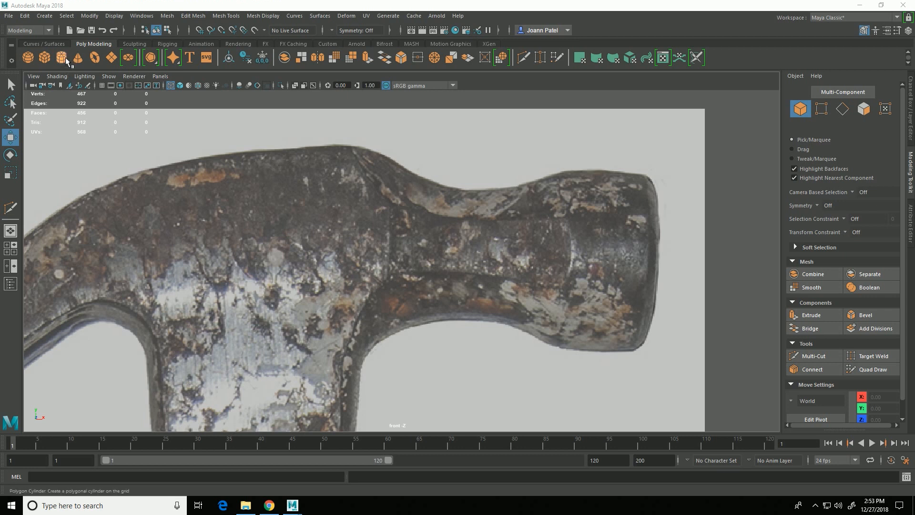
# Create a polygon cylinder and move it up onto the hammer head reference image, at a Translate Y of about 31.4.
pyautogui.click(65, 57)
pyautogui.press('a')
pyautogui.scroll(-3, 320, 311)
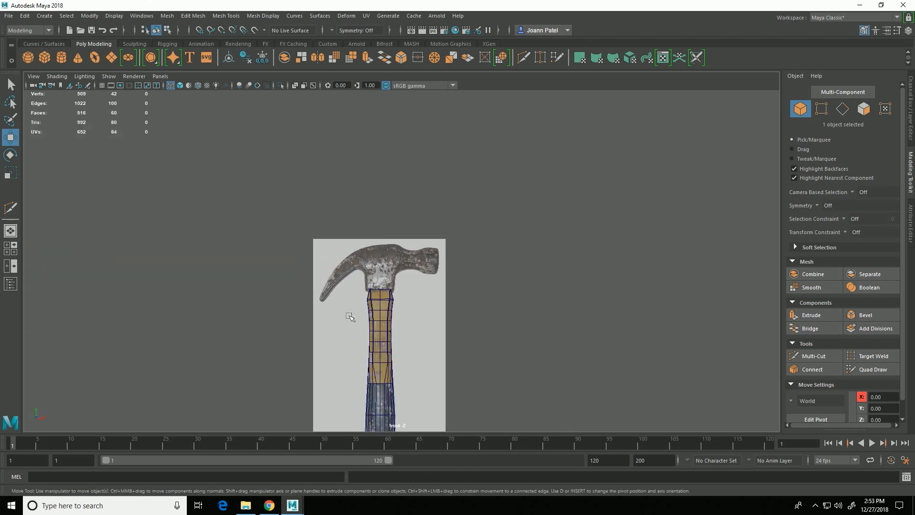
pyautogui.keyDown('alt'); pyautogui.moveTo(349, 316); pyautogui.dragTo(345, 245, button='middle'); pyautogui.keyUp('alt')
pyautogui.moveTo(381, 386); pyautogui.dragTo(428, 123)
pyautogui.keyDown('alt'); pyautogui.moveTo(268, 194); pyautogui.dragTo(387, 213, button='right'); pyautogui.keyUp('alt')
pyautogui.keyDown('alt'); pyautogui.moveTo(387, 213); pyautogui.dragTo(423, 416, button='middle'); pyautogui.keyUp('alt')
pyautogui.keyDown('alt'); pyautogui.moveTo(423, 416); pyautogui.dragTo(511, 356, button='right'); pyautogui.keyUp('alt')
# Set the cylinder's Rotate Z to 90 and its Subdivisions Axis to 16.
pyautogui.click(912, 126)
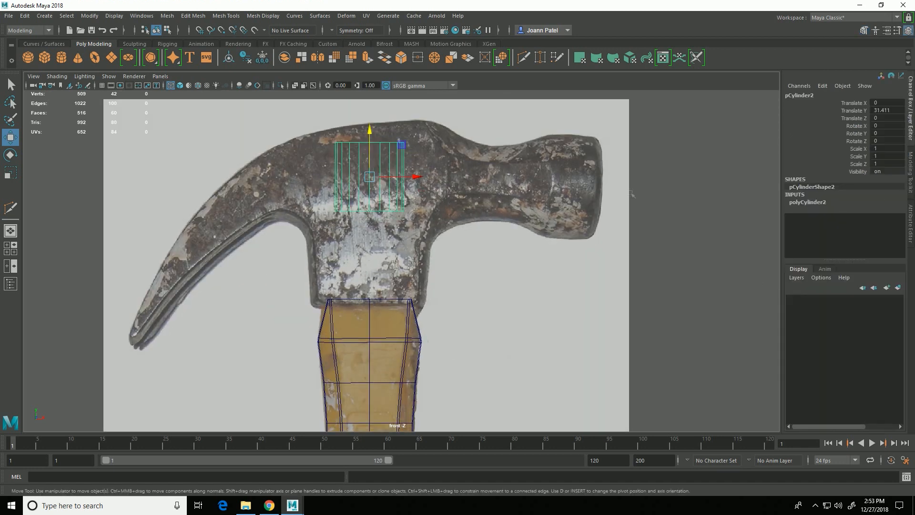
pyautogui.click(893, 142)
pyautogui.write('90')
pyautogui.press('Return')
pyautogui.click(815, 202)
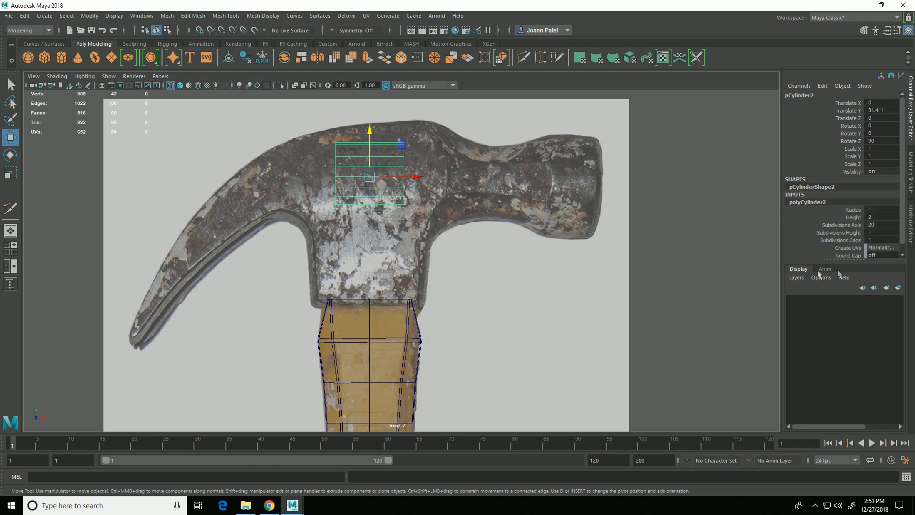
pyautogui.doubleClick(882, 225)
pyautogui.write('16')
pyautogui.press('Return')
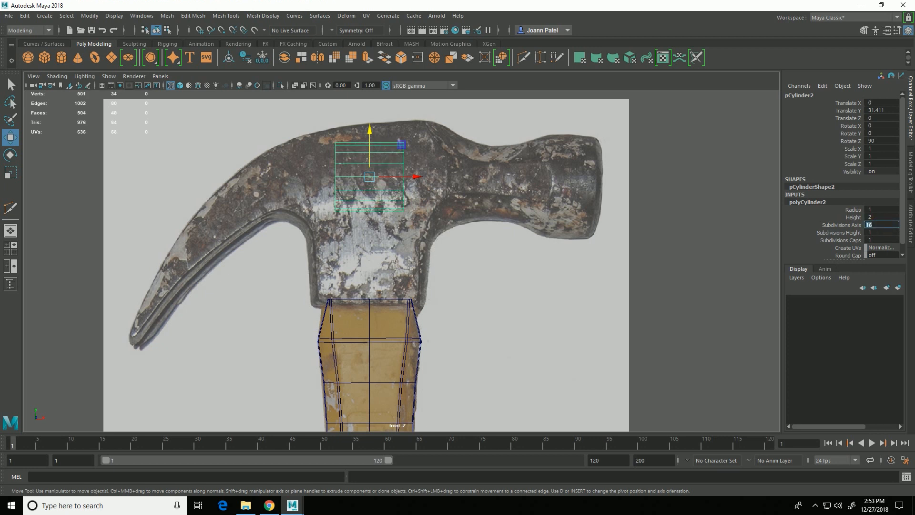
# Position the cylinder over the hammer's neck in the front view, at about X 3.675 and Y 31.216.
pyautogui.moveTo(427, 189); pyautogui.dragTo(542, 189)
pyautogui.moveTo(490, 144); pyautogui.dragTo(490, 152)
pyautogui.moveTo(536, 192); pyautogui.dragTo(541, 191)
pyautogui.moveTo(489, 143); pyautogui.dragTo(489, 140)
pyautogui.moveTo(538, 180); pyautogui.dragTo(545, 182)
pyautogui.moveTo(498, 144); pyautogui.dragTo(503, 149)
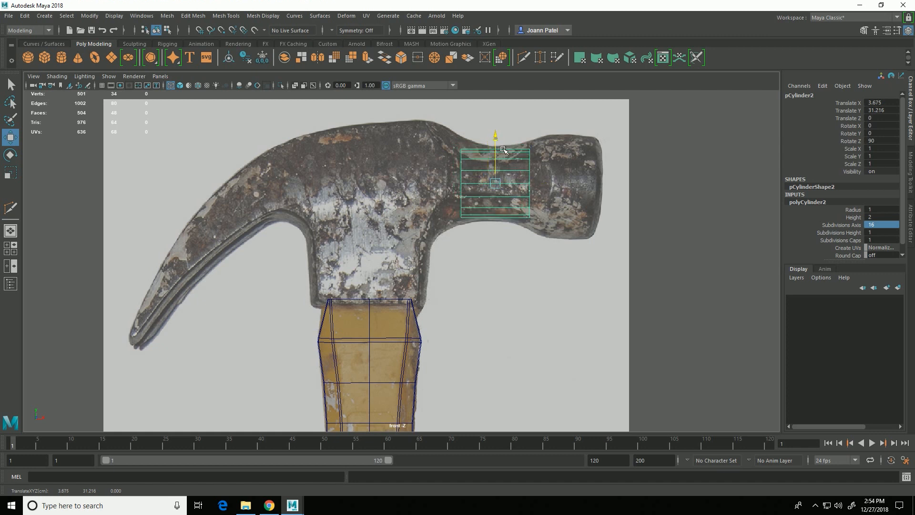
# Scale the cylinder to about 1.056 to match the neck's thickness and shorten its length to a Scale Y of about 0.868.
pyautogui.press('r')
pyautogui.moveTo(508, 196); pyautogui.dragTo(503, 191, button='middle')
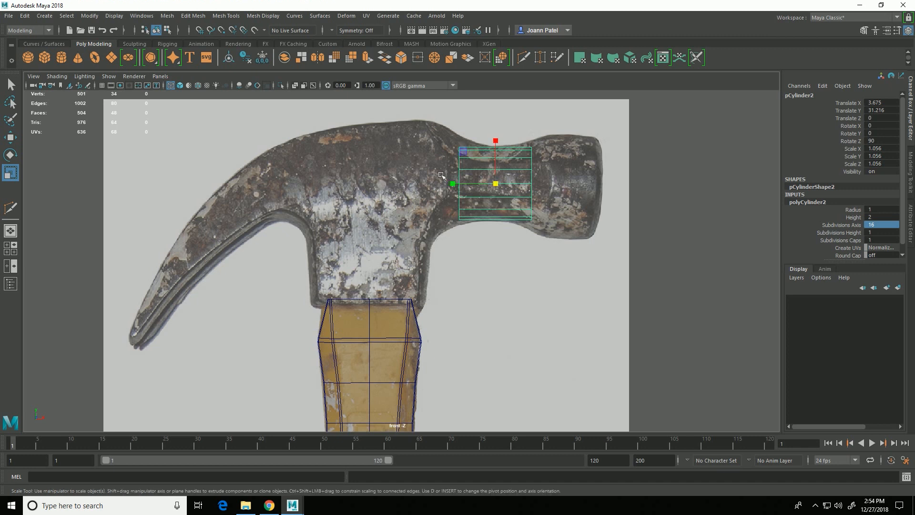
pyautogui.moveTo(453, 184); pyautogui.dragTo(463, 184)
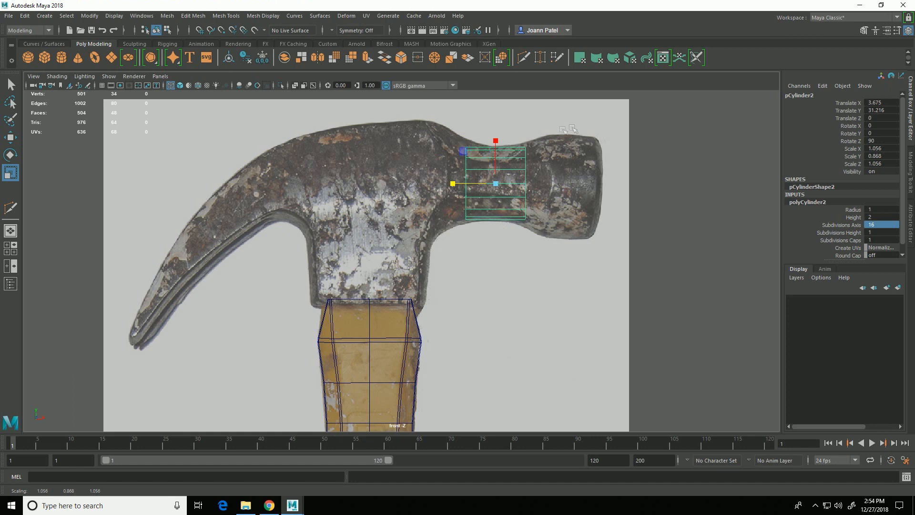
# Insert an edge loop around the cylinder near its striking-face end with the Multi-Cut tool.
pyautogui.press('space')
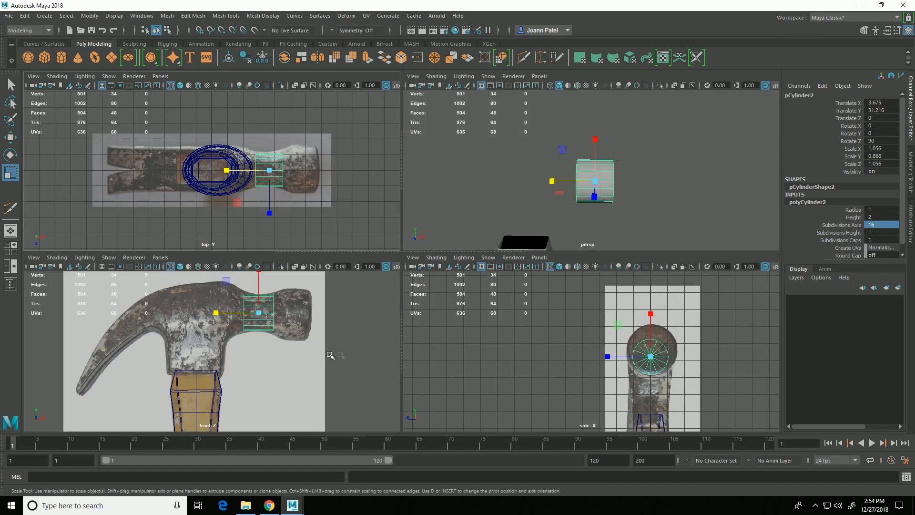
pyautogui.scroll(6, 229, 348)
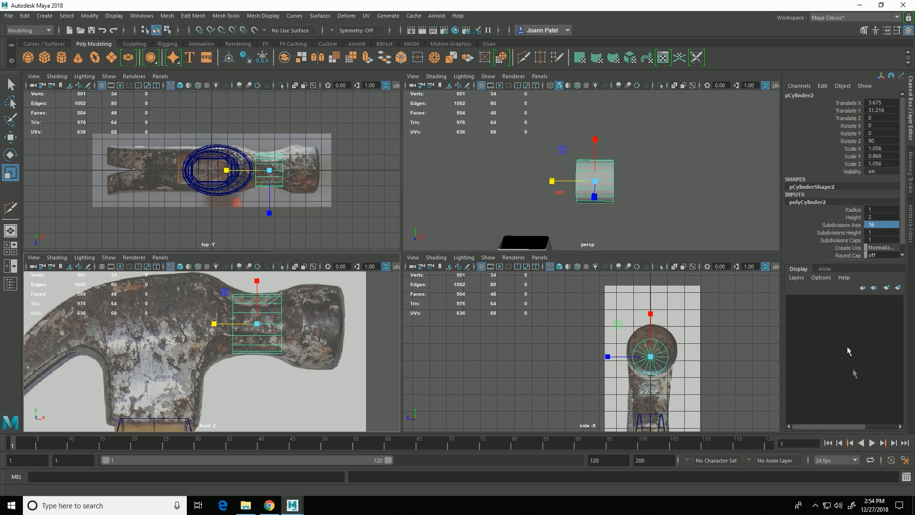
pyautogui.click(911, 172)
pyautogui.click(814, 356)
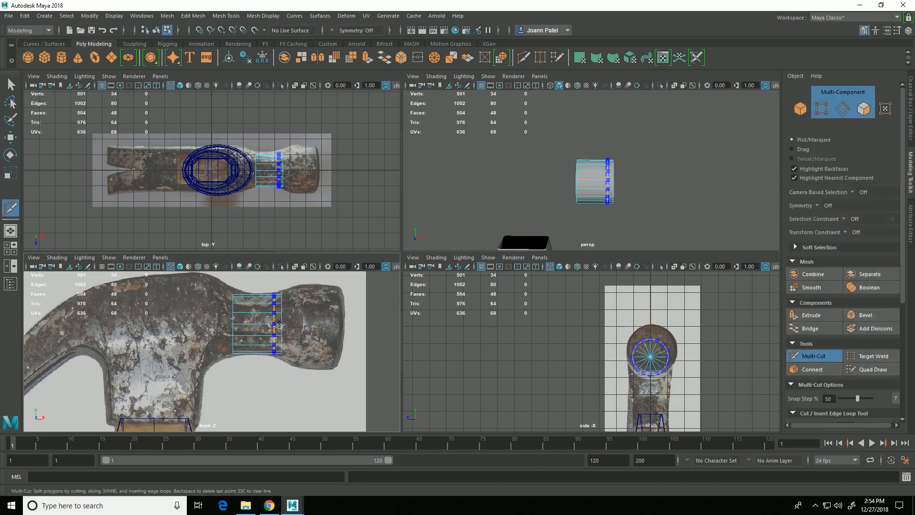
pyautogui.keyDown('ctrl'); pyautogui.click(279, 323); pyautogui.keyUp('ctrl')
pyautogui.click(798, 358)
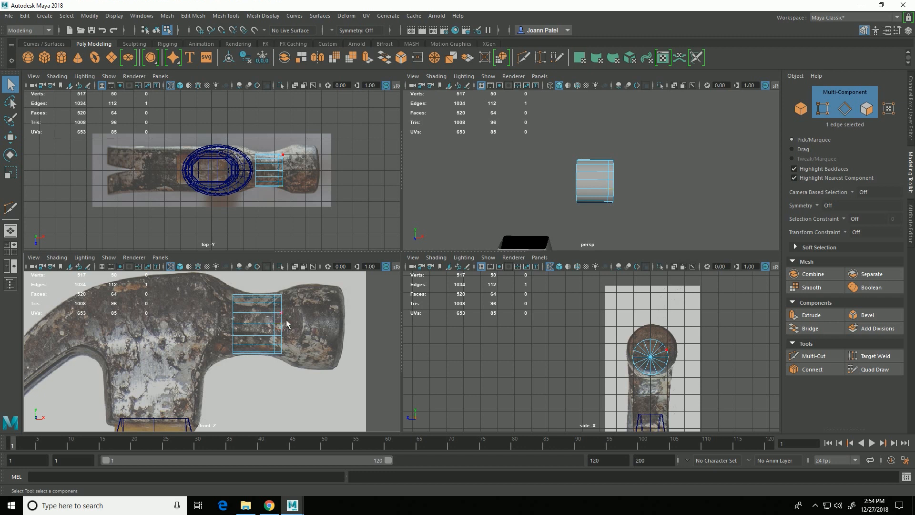
# Move the cylinder's striking-face end vertices outward along the neck and place the inner edge loop at about X 4.72.
pyautogui.moveTo(274, 230); pyautogui.dragTo(239, 228, button='right')
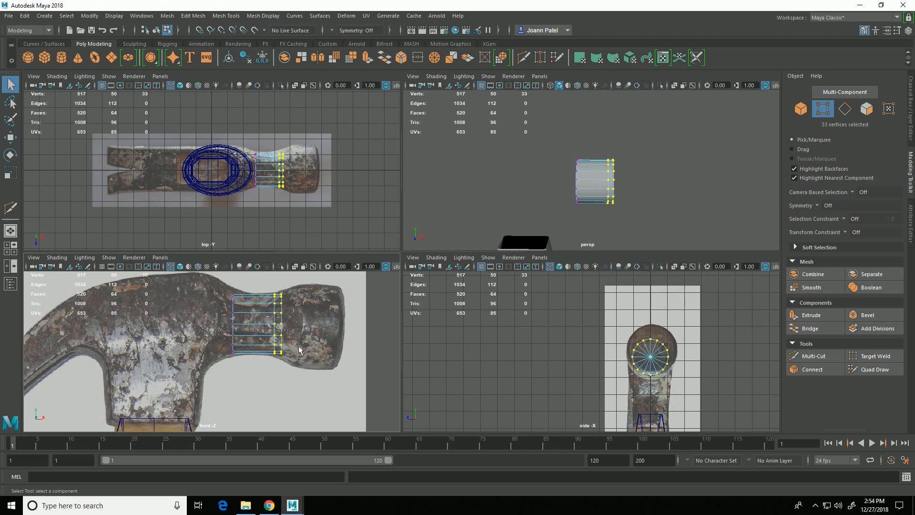
pyautogui.press('w')
pyautogui.moveTo(334, 339); pyautogui.dragTo(341, 339, button='middle')
pyautogui.click(315, 283)
pyautogui.moveTo(292, 286)
pyautogui.mouseDown()
pyautogui.moveTo(309, 368)
pyautogui.moveTo(288, 289)
pyautogui.mouseUp()
pyautogui.moveTo(347, 328); pyautogui.dragTo(355, 328)
pyautogui.moveTo(270, 282); pyautogui.dragTo(296, 367)
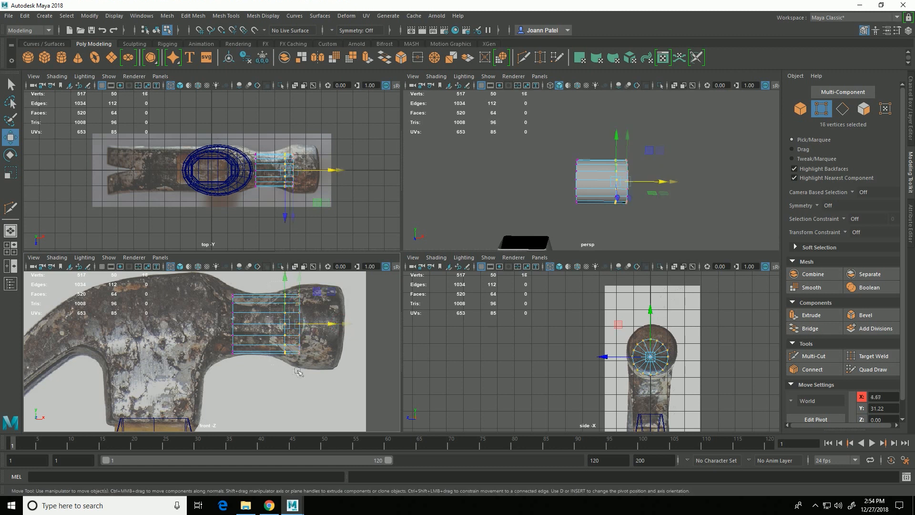
# Delete the cap faces at both ends of the neck cylinder.
pyautogui.keyDown('alt'); pyautogui.moveTo(727, 187); pyautogui.dragTo(670, 195); pyautogui.keyUp('alt')
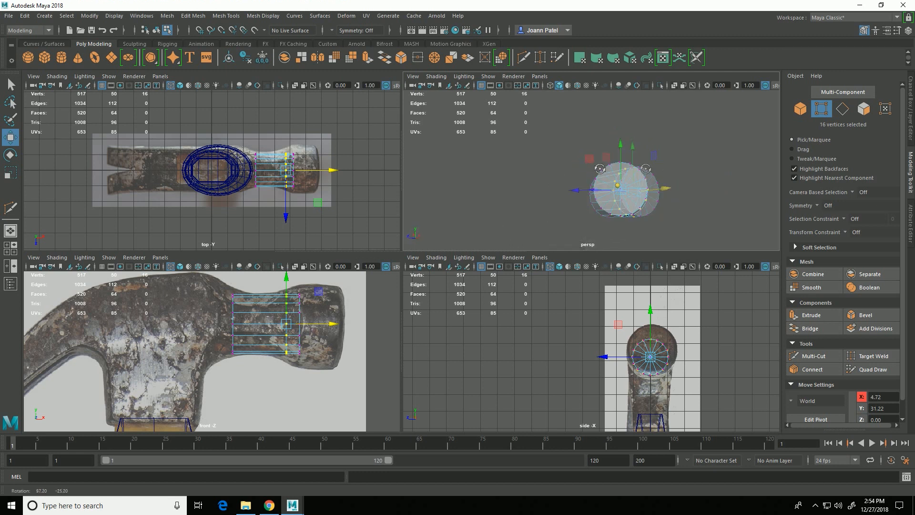
pyautogui.keyDown('alt'); pyautogui.moveTo(600, 168); pyautogui.dragTo(594, 178); pyautogui.keyUp('alt')
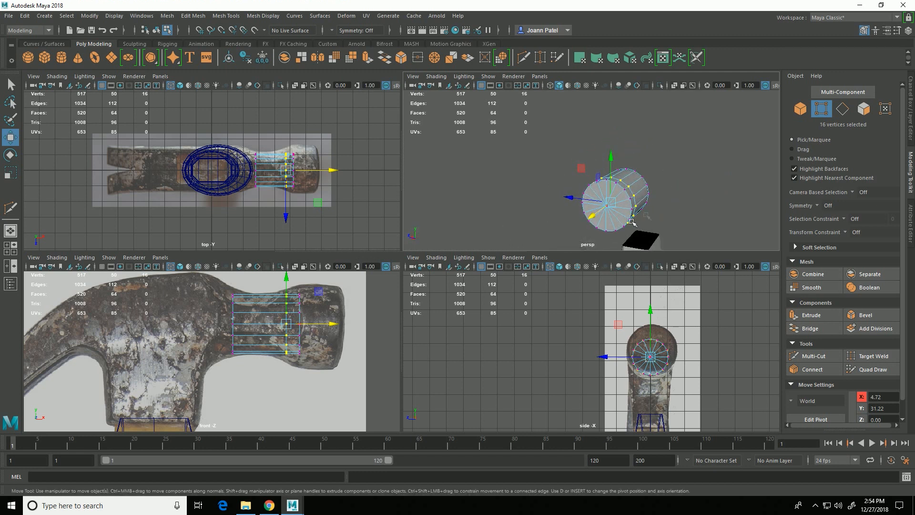
pyautogui.click(864, 109)
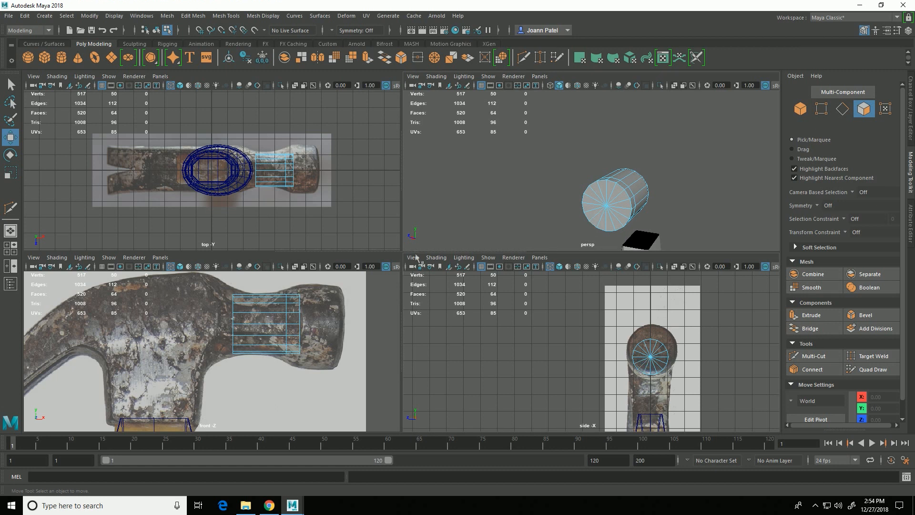
pyautogui.moveTo(646, 352); pyautogui.dragTo(656, 364)
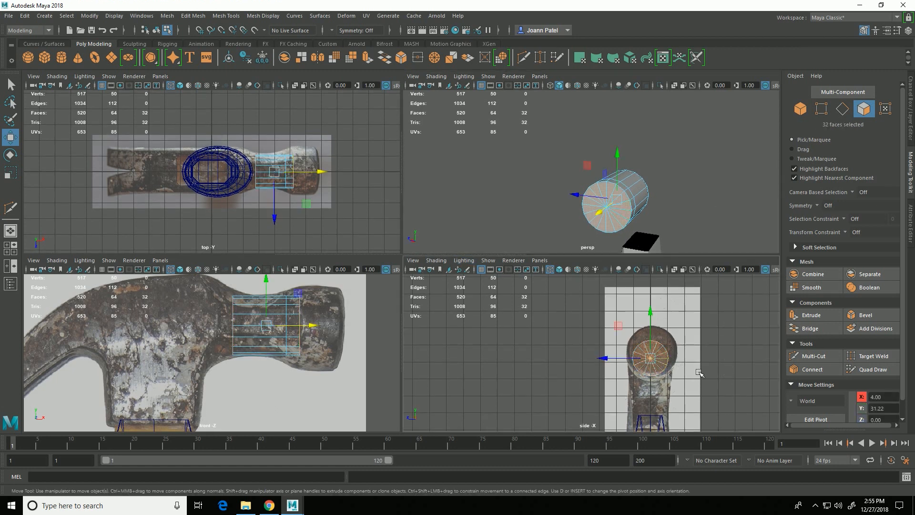
pyautogui.press('Delete')
pyautogui.keyDown('alt'); pyautogui.moveTo(646, 162); pyautogui.dragTo(589, 209); pyautogui.keyUp('alt')
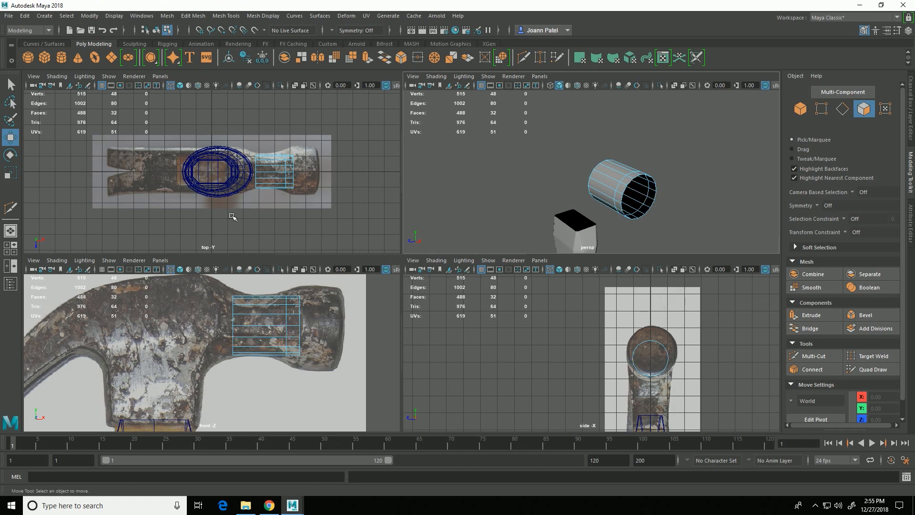
# Select every other lengthwise edge around the open cylinder, eight in all, and scale them slightly inward.
pyautogui.keyDown('alt'); pyautogui.moveTo(240, 326); pyautogui.dragTo(267, 335, button='right'); pyautogui.keyUp('alt')
pyautogui.keyDown('alt'); pyautogui.moveTo(634, 196); pyautogui.dragTo(576, 219); pyautogui.keyUp('alt')
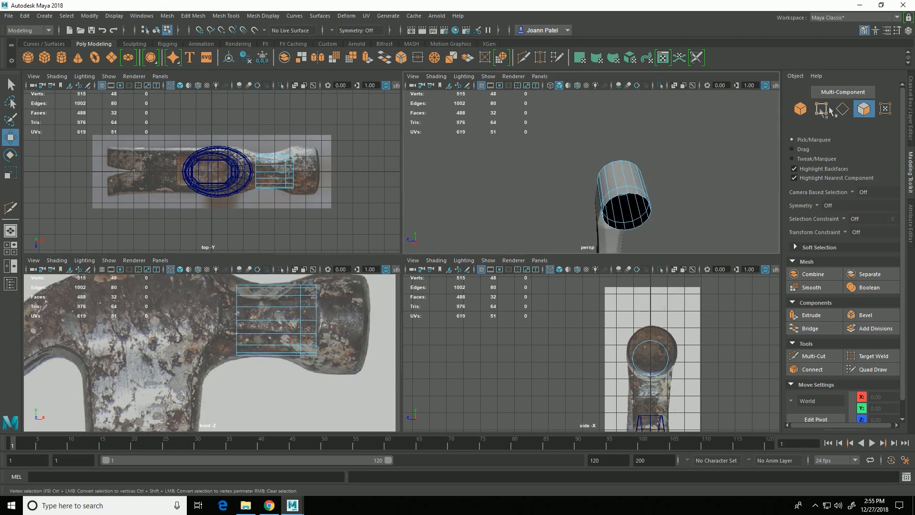
pyautogui.press('F10')
pyautogui.click(606, 181)
pyautogui.keyDown('shift'); pyautogui.click(607, 183); pyautogui.keyUp('shift')
pyautogui.keyDown('alt'); pyautogui.moveTo(583, 221); pyautogui.dragTo(608, 217); pyautogui.keyUp('alt')
pyautogui.keyDown('shift'); pyautogui.click(605, 194); pyautogui.keyUp('shift')
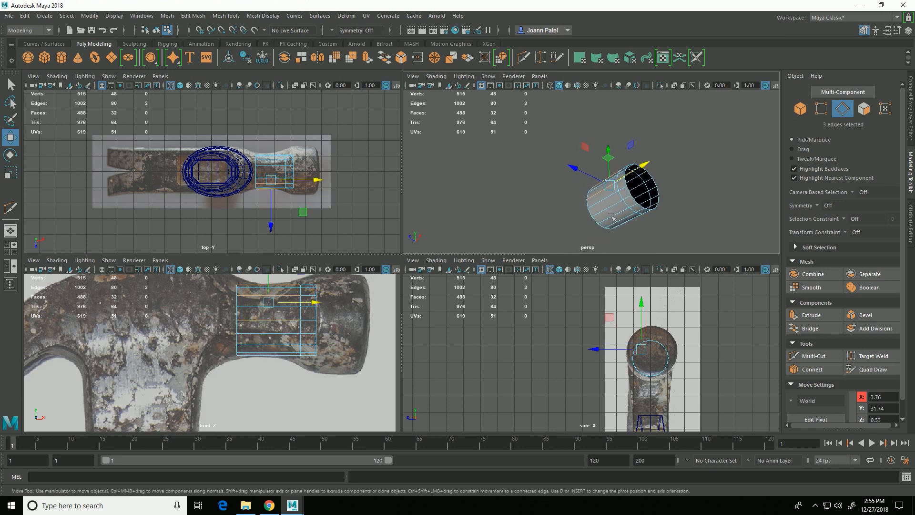
pyautogui.keyDown('shift'); pyautogui.click(623, 220); pyautogui.keyUp('shift')
pyautogui.keyDown('shift'); pyautogui.click(631, 226); pyautogui.keyUp('shift')
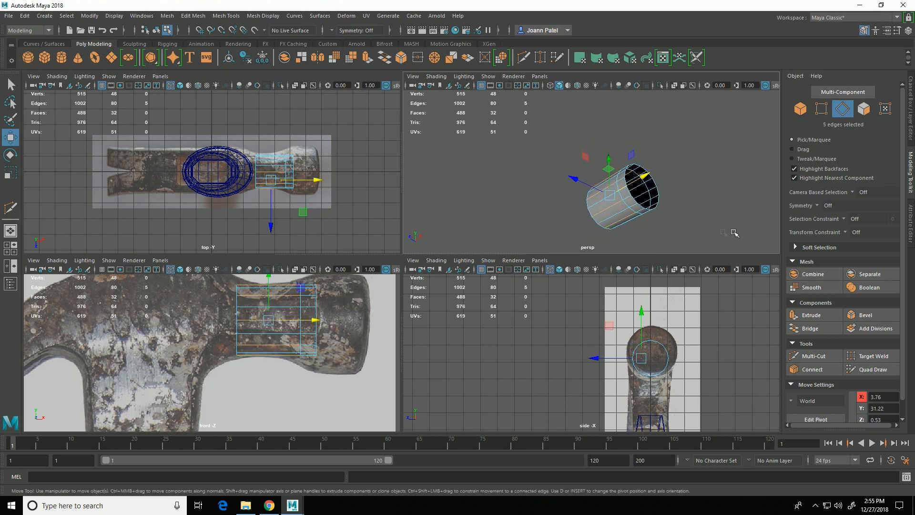
pyautogui.keyDown('alt'); pyautogui.moveTo(736, 233); pyautogui.dragTo(605, 232); pyautogui.keyUp('alt')
pyautogui.keyDown('shift'); pyautogui.click(636, 190); pyautogui.keyUp('shift')
pyautogui.keyDown('shift'); pyautogui.click(640, 173); pyautogui.keyUp('shift')
pyautogui.keyDown('alt'); pyautogui.moveTo(640, 173); pyautogui.dragTo(678, 217); pyautogui.keyUp('alt')
pyautogui.keyDown('shift'); pyautogui.click(636, 206); pyautogui.keyUp('shift')
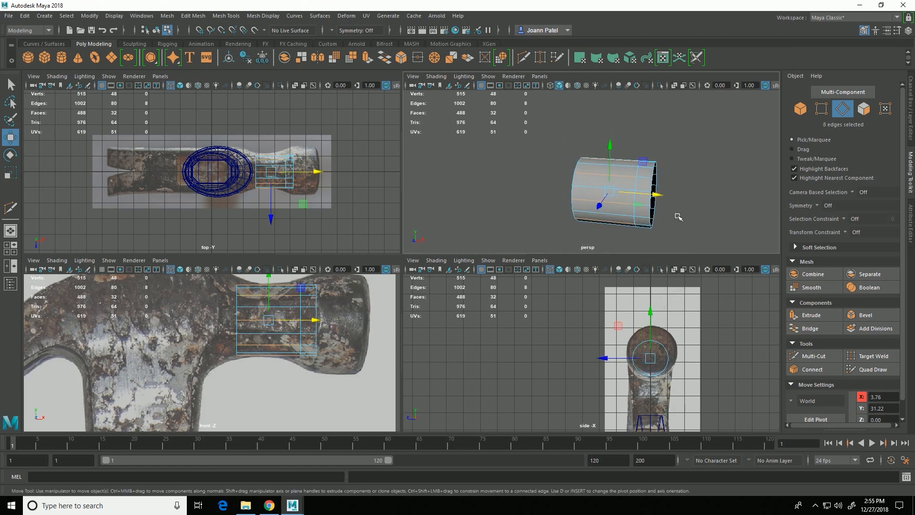
pyautogui.press('r')
pyautogui.keyDown('alt'); pyautogui.moveTo(637, 253); pyautogui.dragTo(615, 216); pyautogui.keyUp('alt')
pyautogui.click(649, 230)
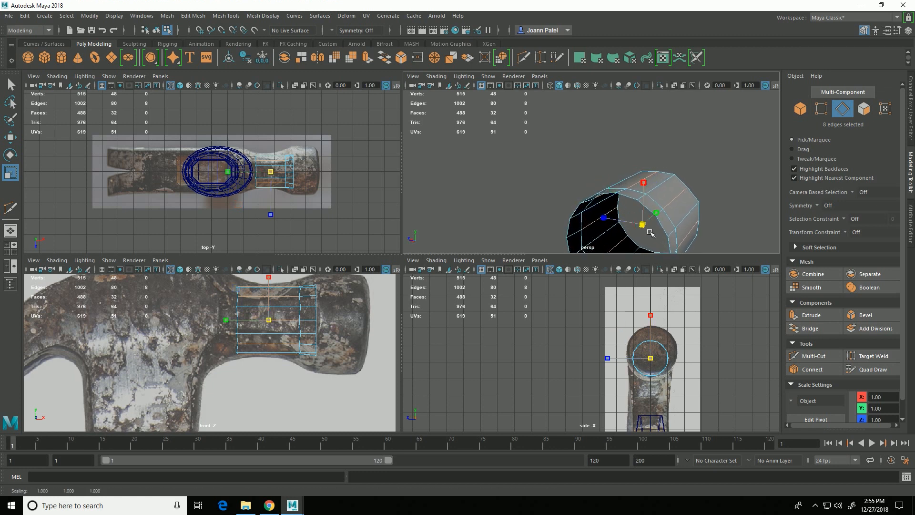
# Align the vertices of the claw-side open end into a flat ring with grid snapping, at about X 2.28.
pyautogui.keyDown('alt'); pyautogui.moveTo(552, 200); pyautogui.dragTo(702, 194); pyautogui.keyUp('alt')
pyautogui.keyDown('alt'); pyautogui.moveTo(248, 373); pyautogui.dragTo(297, 397, button='middle'); pyautogui.keyUp('alt')
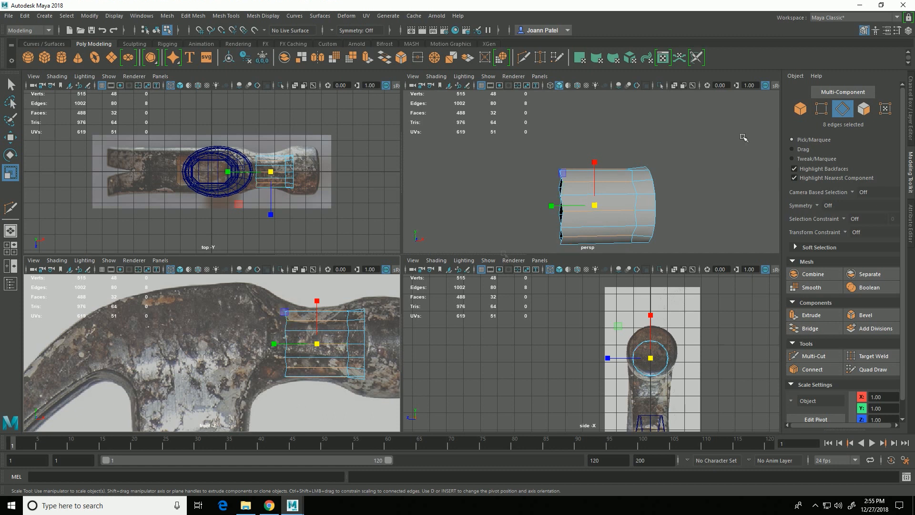
pyautogui.click(821, 109)
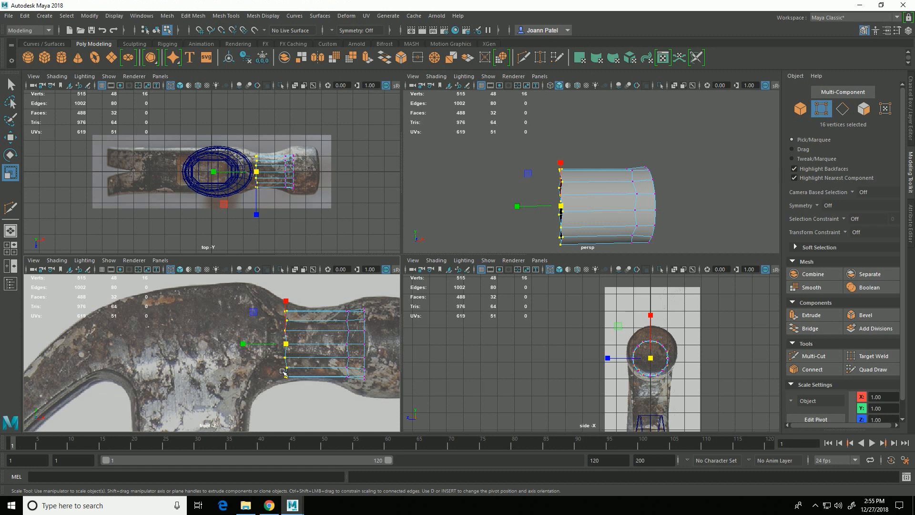
pyautogui.press('w')
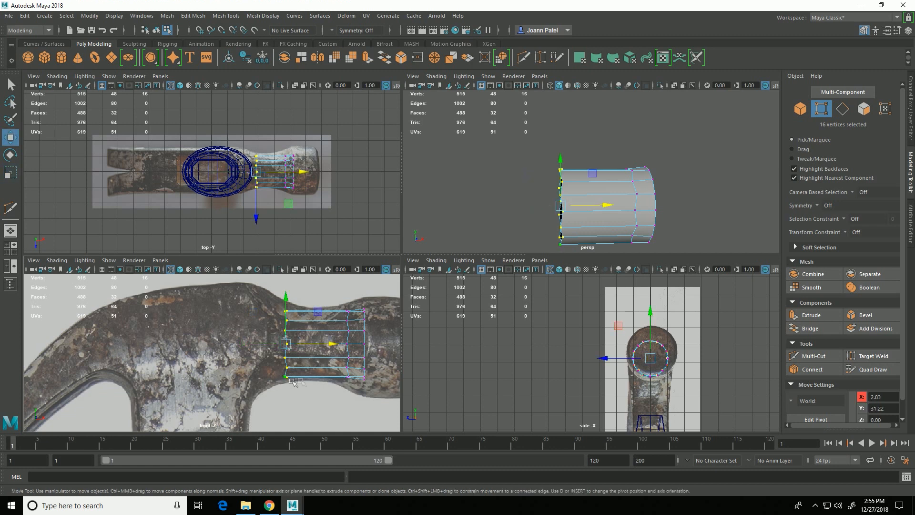
pyautogui.press('x')
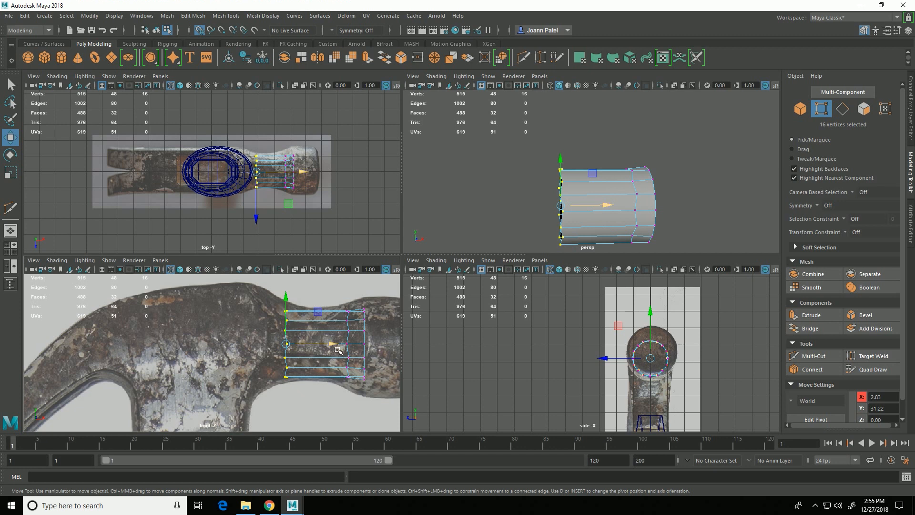
pyautogui.moveTo(339, 352); pyautogui.dragTo(319, 359)
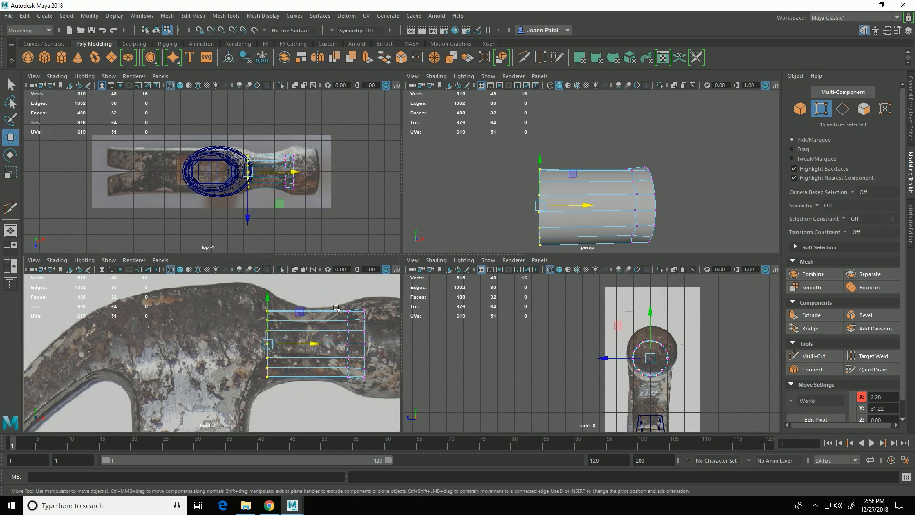
# Flatten the inner loop's vertices near the striking-face end with grid snapping, at about X 4.73.
pyautogui.moveTo(332, 302); pyautogui.dragTo(361, 411)
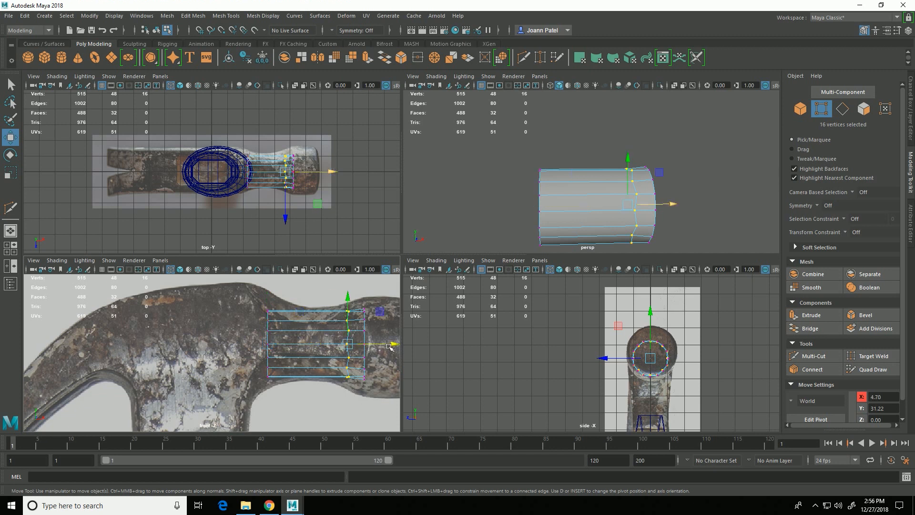
pyautogui.moveTo(347, 355)
pyautogui.mouseDown()
pyautogui.moveTo(385, 355)
pyautogui.moveTo(370, 348)
pyautogui.moveTo(337, 358)
pyautogui.mouseUp()
pyautogui.scroll(-2, 386, 347)
pyautogui.keyDown('alt'); pyautogui.moveTo(666, 199); pyautogui.dragTo(337, 208); pyautogui.keyUp('alt')
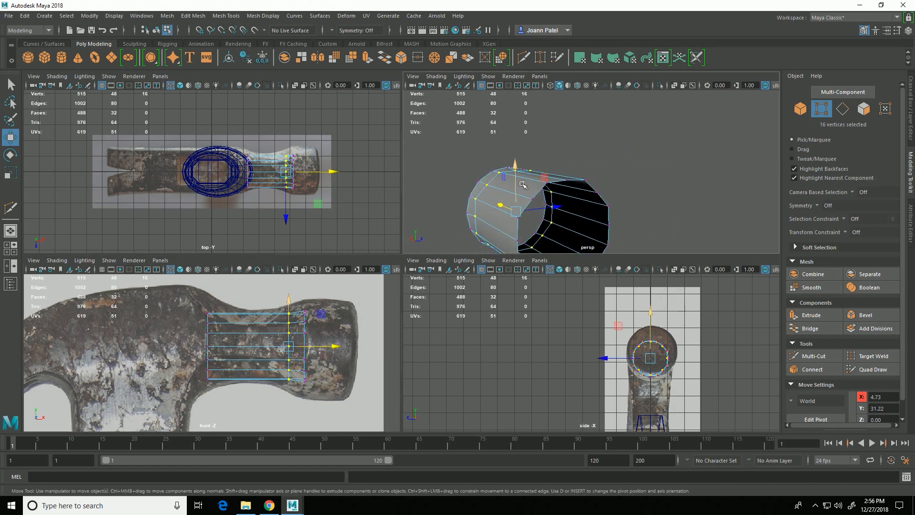
pyautogui.keyDown('alt'); pyautogui.moveTo(620, 189); pyautogui.dragTo(557, 180); pyautogui.keyUp('alt')
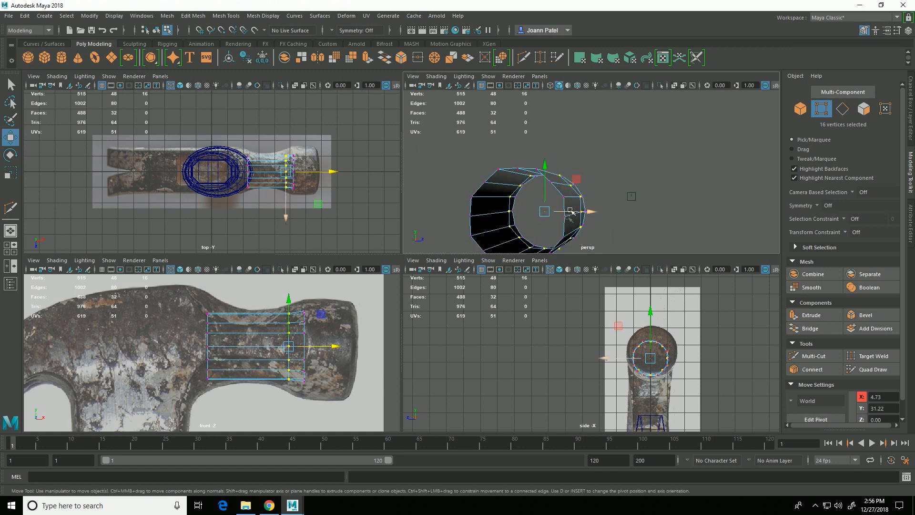
pyautogui.keyDown('alt'); pyautogui.moveTo(568, 188); pyautogui.dragTo(625, 209); pyautogui.keyUp('alt')
# Scale the whole cylinder up to match the neck in the reference, about 1.18 across and 0.97 along its length.
pyautogui.click(843, 109)
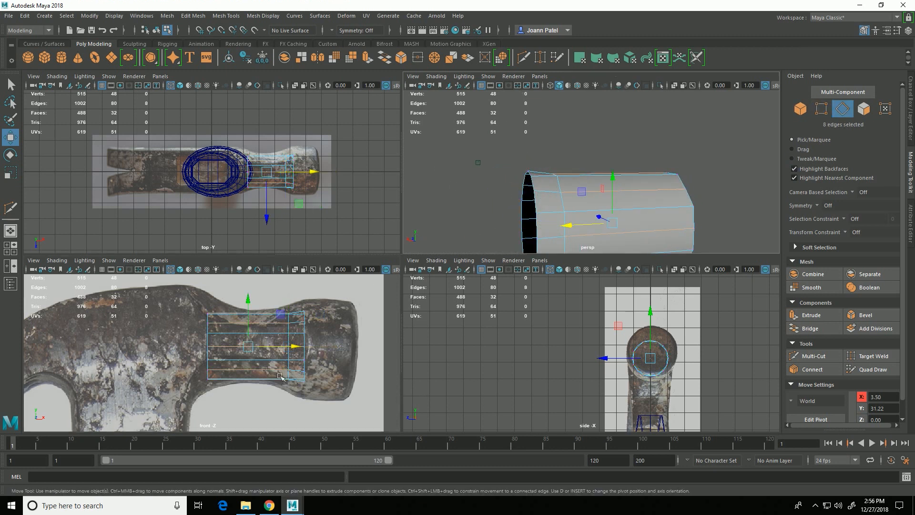
pyautogui.scroll(5, 275, 361)
pyautogui.scroll(-4, 277, 358)
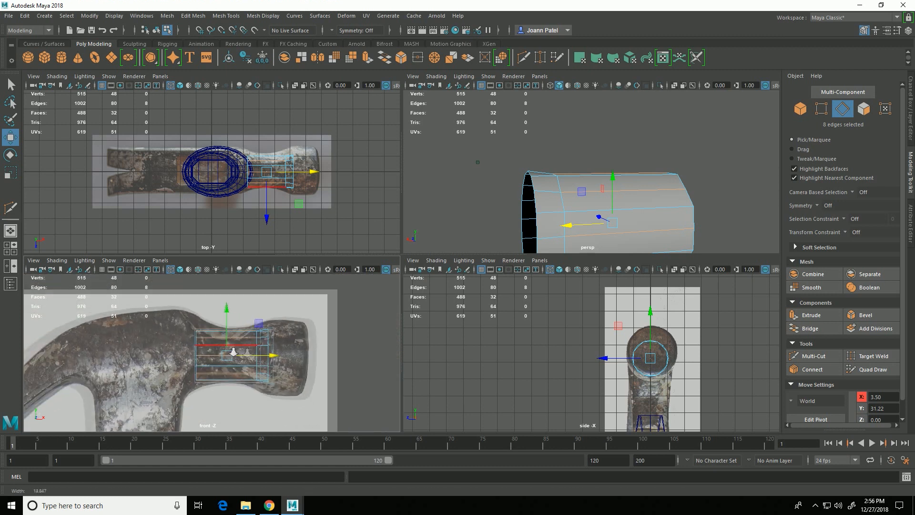
pyautogui.moveTo(281, 348); pyautogui.dragTo(318, 217, button='right')
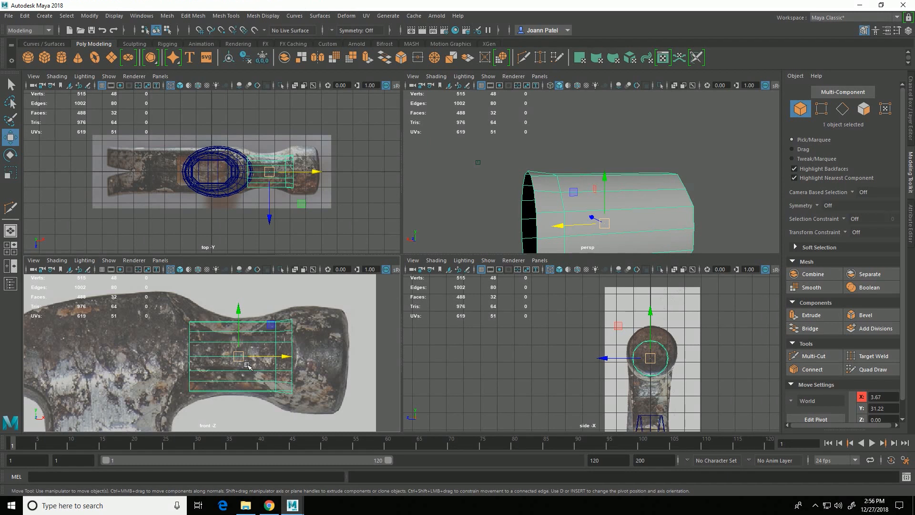
pyautogui.press('r')
pyautogui.moveTo(248, 367); pyautogui.dragTo(258, 379, button='middle')
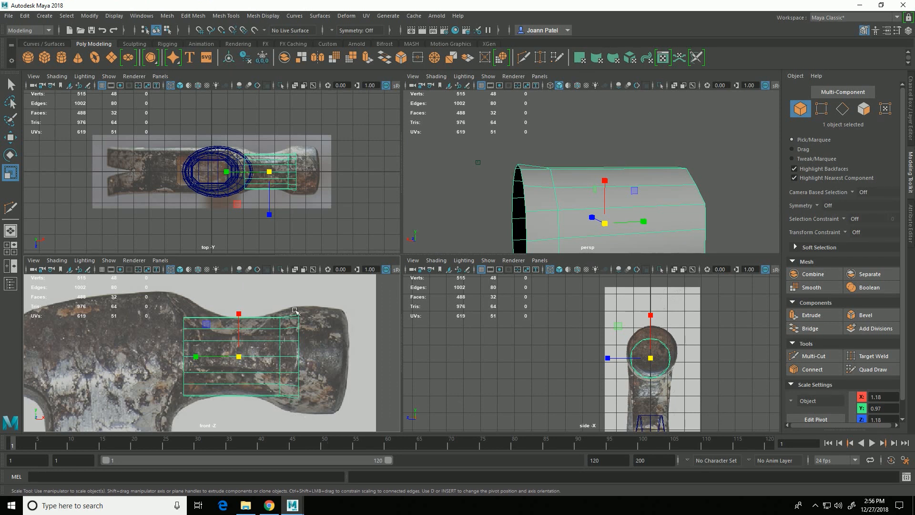
# Scale up the edge loop at the striking-face open end to follow the flare in the reference.
pyautogui.moveTo(306, 355); pyautogui.dragTo(309, 242, button='right')
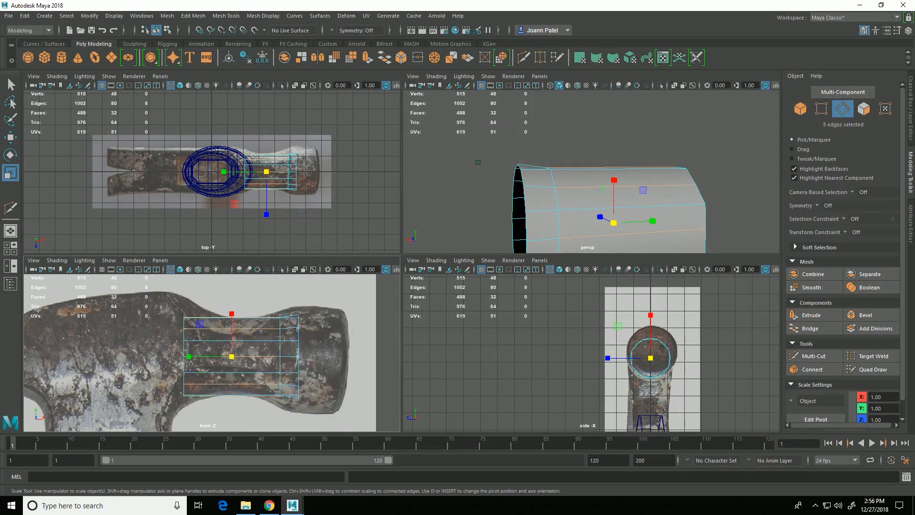
pyautogui.doubleClick(299, 342)
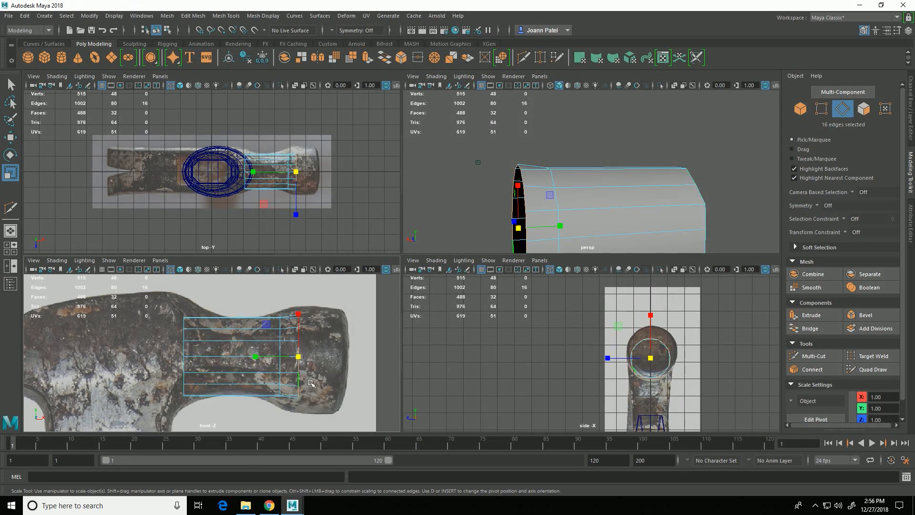
pyautogui.moveTo(309, 373); pyautogui.dragTo(320, 396, button='middle')
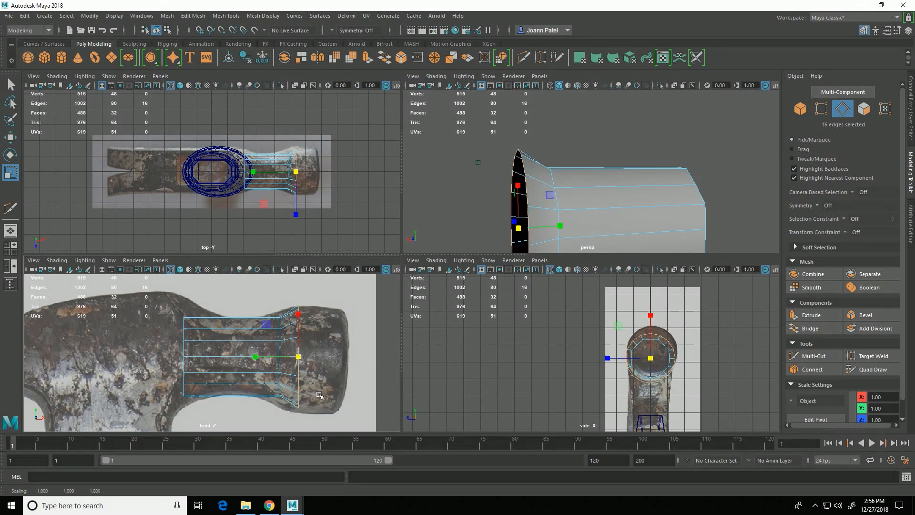
# Insert an edge loop around the middle of the neck with Multi-Cut, at its narrowest point in the reference.
pyautogui.doubleClick(285, 357)
pyautogui.click(836, 361)
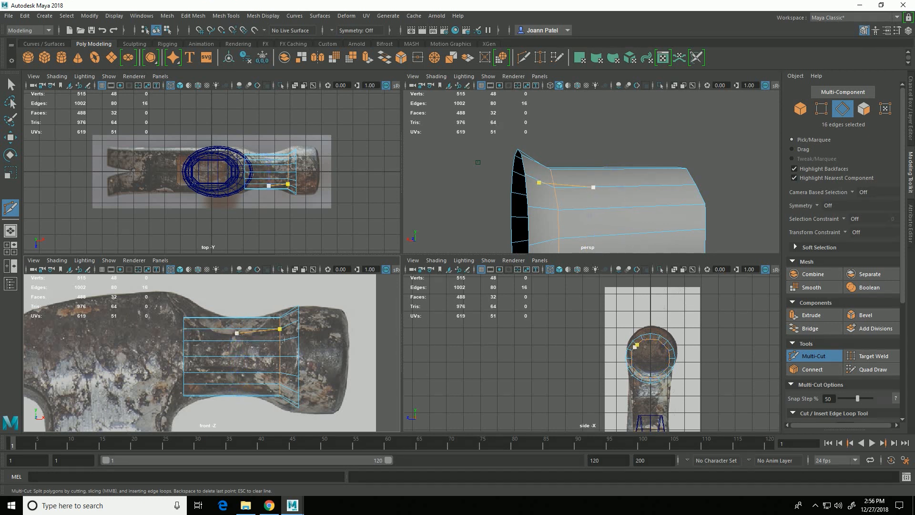
pyautogui.keyDown('ctrl'); pyautogui.click(241, 335); pyautogui.keyUp('ctrl')
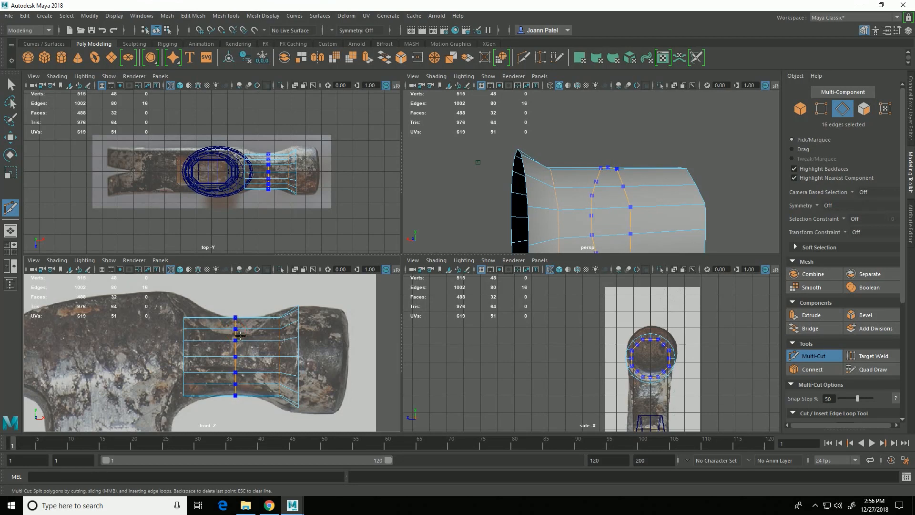
pyautogui.click(817, 363)
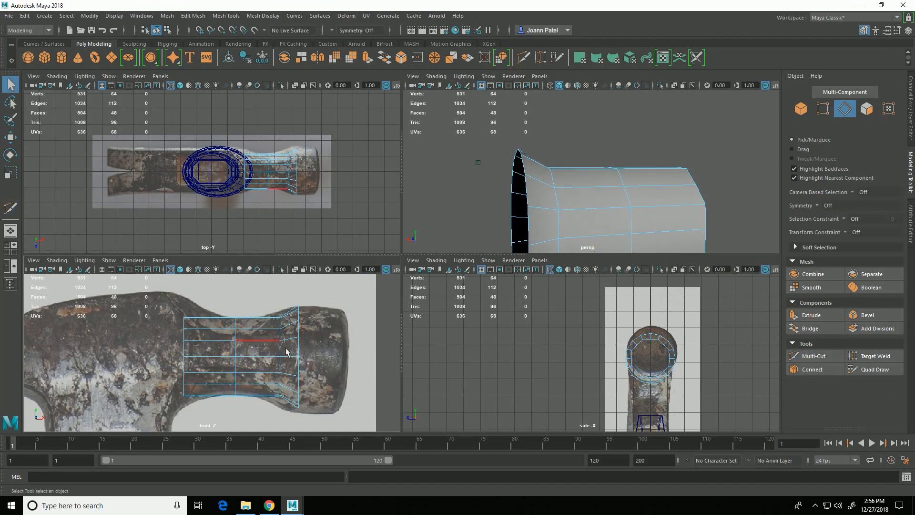
# Scale the inner edge loop near the striking-face end up to about 1.14 across, leaving its lengthwise scale at 1.
pyautogui.doubleClick(284, 340)
pyautogui.press('r')
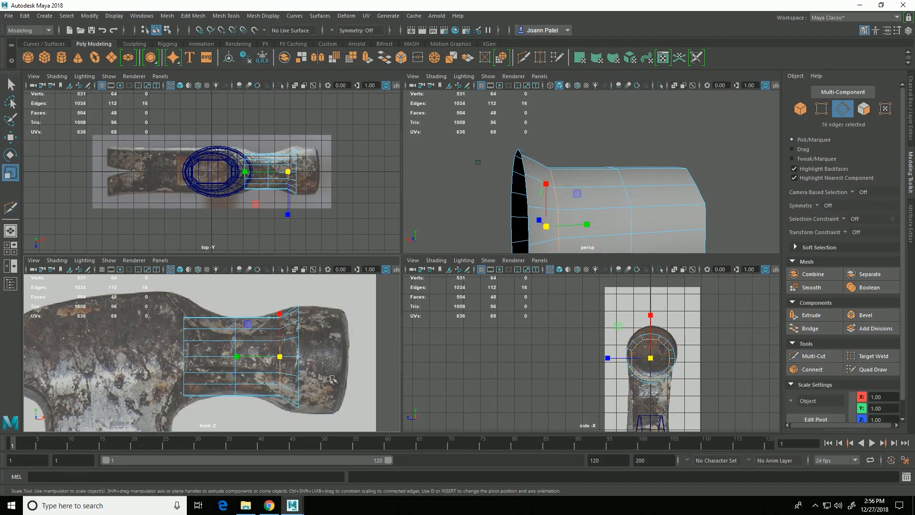
pyautogui.moveTo(287, 368); pyautogui.dragTo(294, 374)
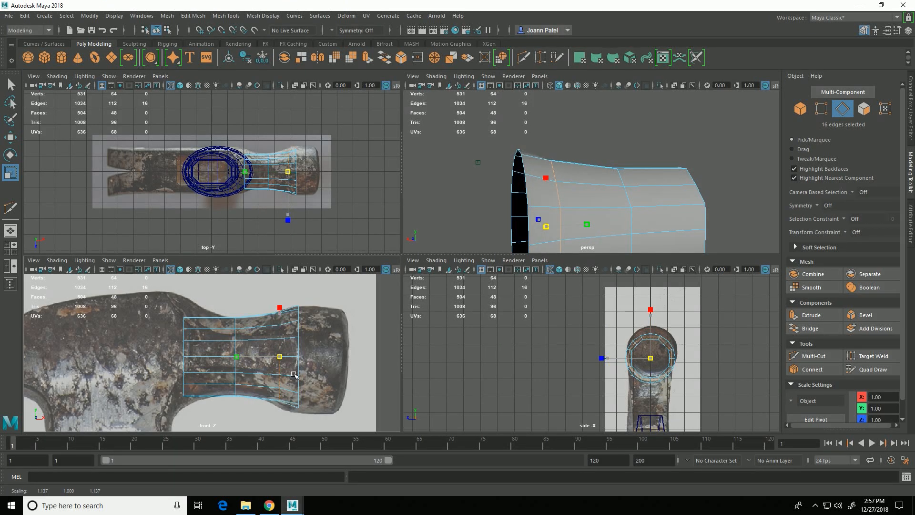
# Scale up the claw-side end loop and raise it to about Y 31.35 to match the reference outline.
pyautogui.doubleClick(188, 356)
pyautogui.moveTo(194, 365); pyautogui.dragTo(215, 404)
pyautogui.press('w')
pyautogui.moveTo(189, 318); pyautogui.dragTo(188, 312)
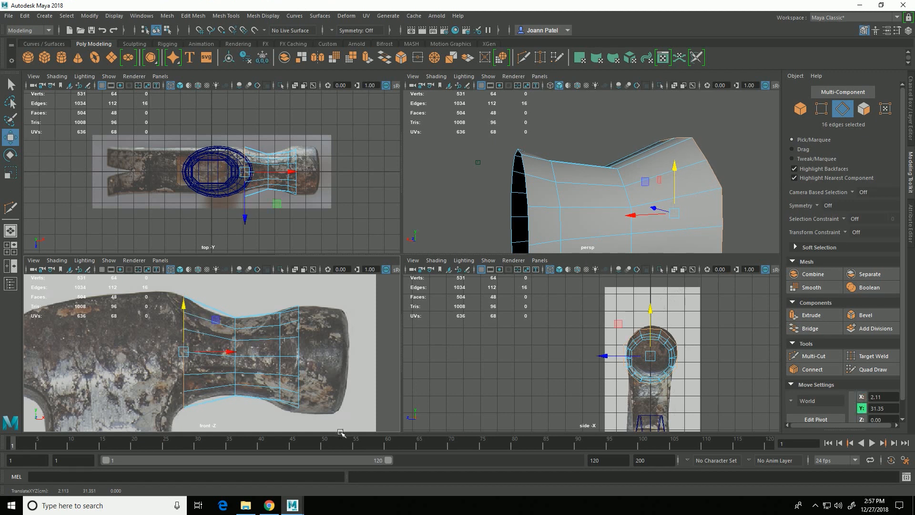
# Insert an edge loop between the claw-side end and the middle loop, and scale it to fit the neck's curve.
pyautogui.click(813, 356)
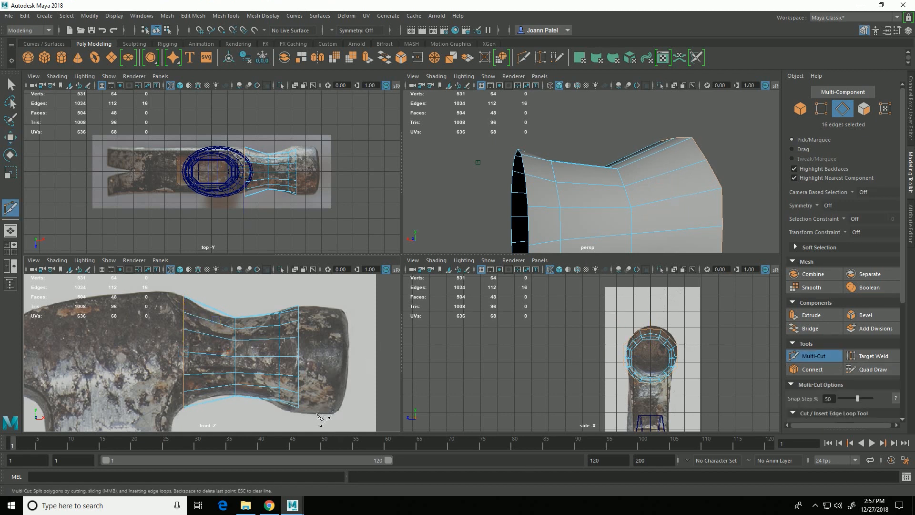
pyautogui.keyDown('ctrl'); pyautogui.click(213, 371); pyautogui.keyUp('ctrl')
pyautogui.press('q')
pyautogui.doubleClick(216, 354)
pyautogui.press('r')
pyautogui.moveTo(215, 357); pyautogui.dragTo(210, 361)
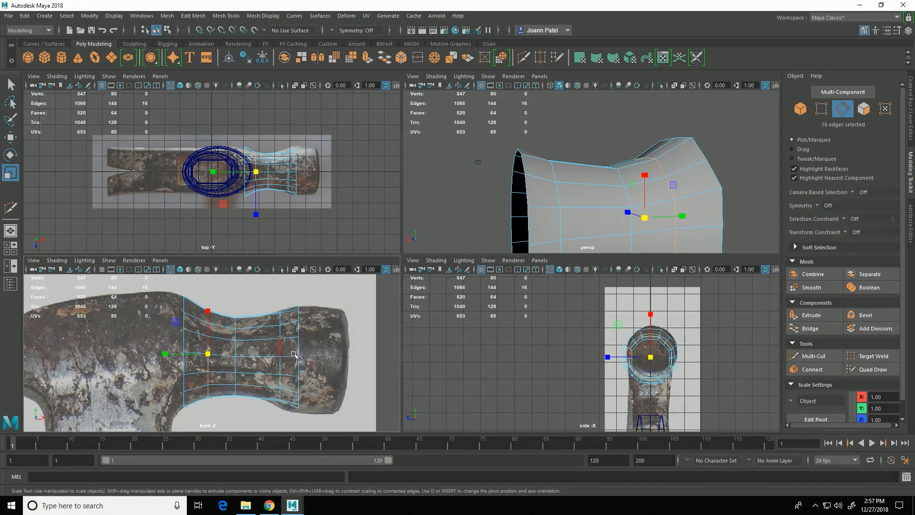
# Select the 16 vertices of the striking-face end ring and move them along X to about 5.10.
pyautogui.press('F9')
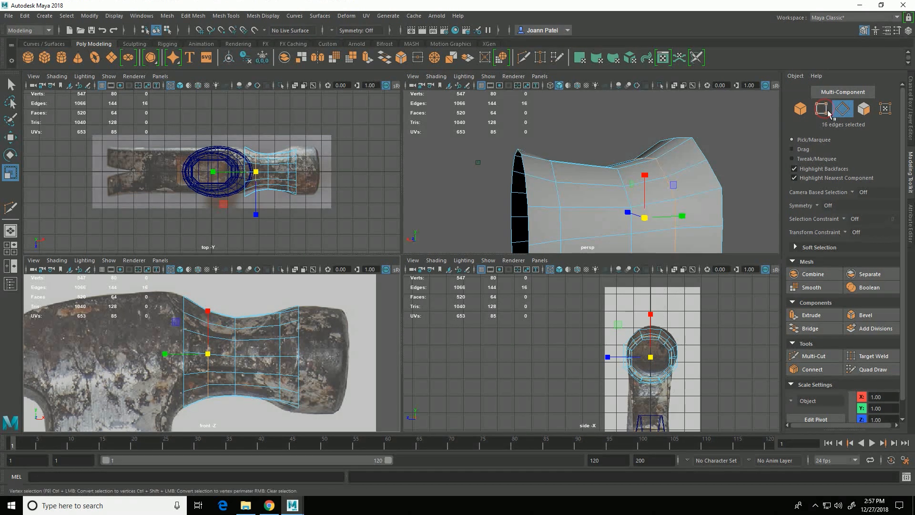
pyautogui.moveTo(260, 289); pyautogui.dragTo(317, 421)
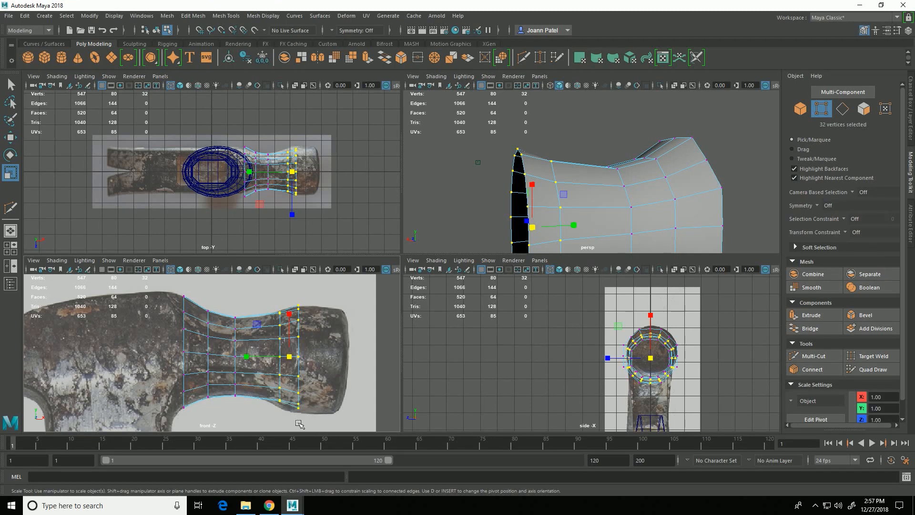
pyautogui.press('e')
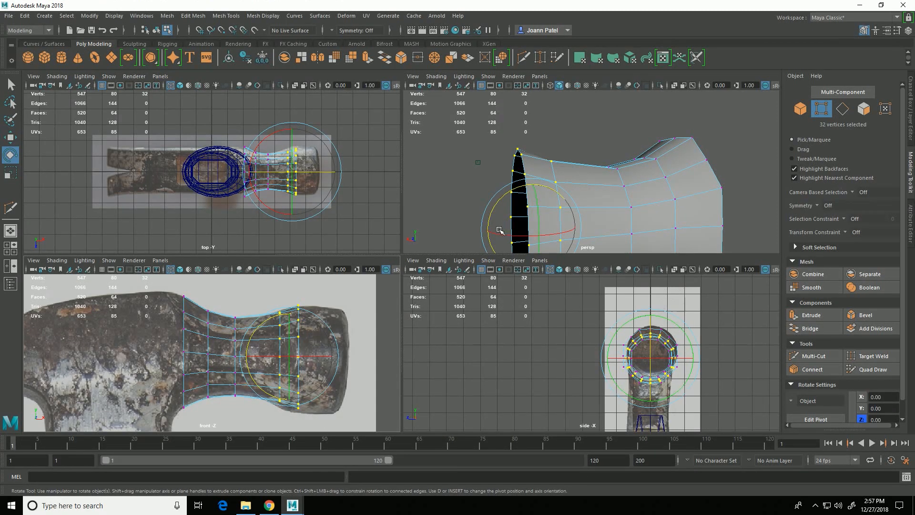
pyautogui.press('q')
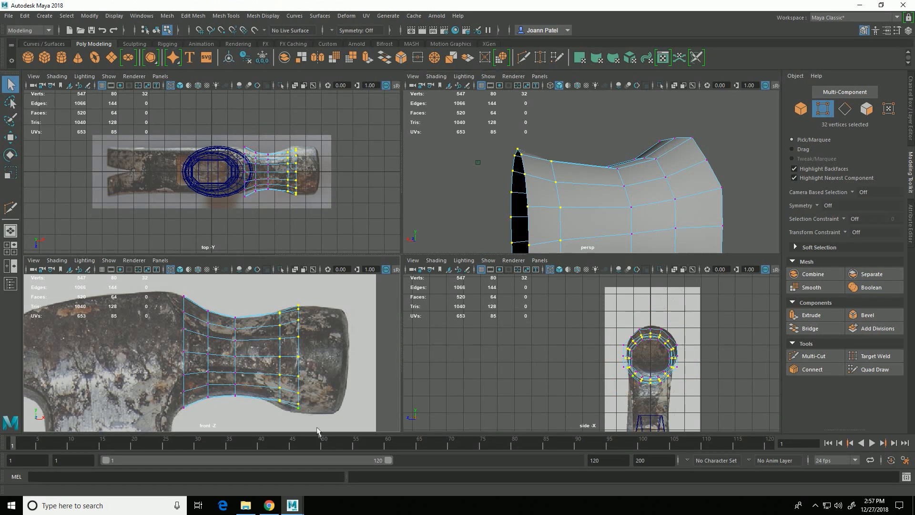
pyautogui.scroll(3, 324, 410)
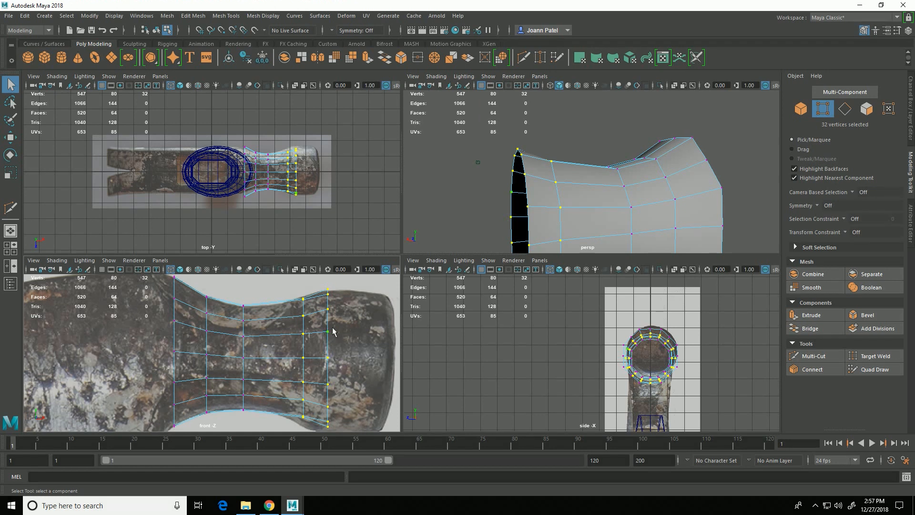
pyautogui.scroll(-4, 334, 332)
pyautogui.moveTo(268, 315); pyautogui.dragTo(297, 395)
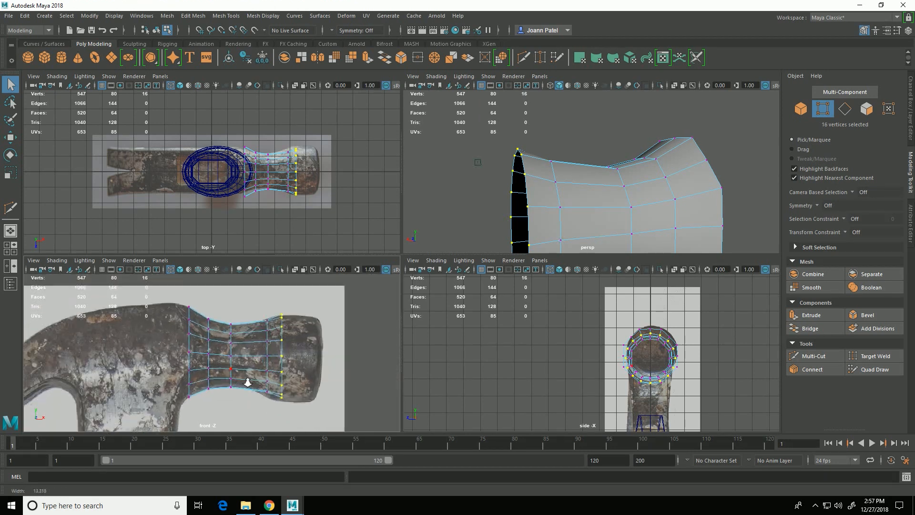
pyautogui.scroll(3, 247, 382)
pyautogui.press('w')
pyautogui.moveTo(356, 361)
pyautogui.mouseDown()
pyautogui.moveTo(363, 373)
pyautogui.moveTo(353, 365)
pyautogui.mouseUp()
# Select every other vertex of the striking-face end ring, eight in all, and move them outward to about X 5.36.
pyautogui.keyDown('alt'); pyautogui.moveTo(589, 217); pyautogui.dragTo(468, 164); pyautogui.keyUp('alt')
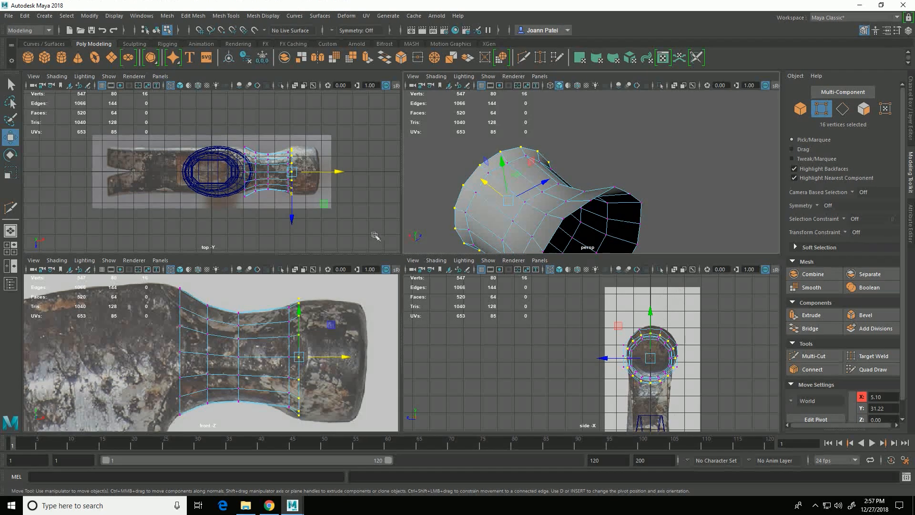
pyautogui.click(425, 397)
pyautogui.moveTo(306, 363); pyautogui.dragTo(292, 350)
pyautogui.moveTo(562, 167)
pyautogui.keyDown('alt'); pyautogui.mouseDown()
pyautogui.moveTo(544, 183)
pyautogui.moveTo(433, 186)
pyautogui.moveTo(629, 162)
pyautogui.moveTo(572, 170)
pyautogui.mouseUp(); pyautogui.keyUp('alt')
pyautogui.keyDown('shift'); pyautogui.click(571, 158); pyautogui.keyUp('shift')
pyautogui.keyDown('alt'); pyautogui.moveTo(462, 180); pyautogui.dragTo(620, 139); pyautogui.keyUp('alt')
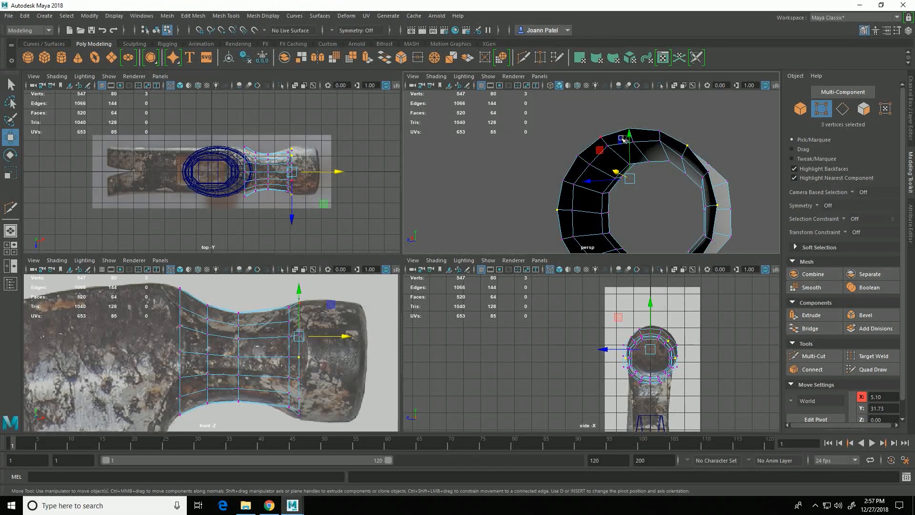
pyautogui.press('q')
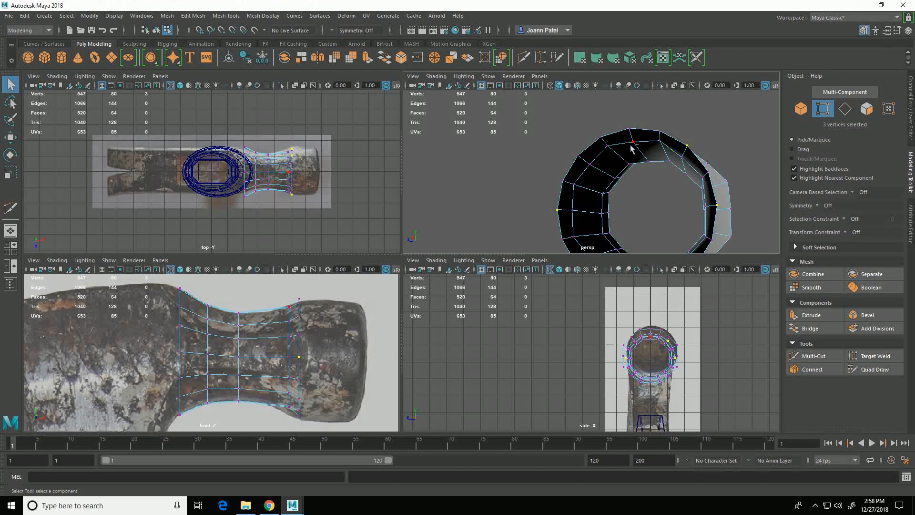
pyautogui.keyDown('alt'); pyautogui.moveTo(588, 226); pyautogui.dragTo(546, 194); pyautogui.keyUp('alt')
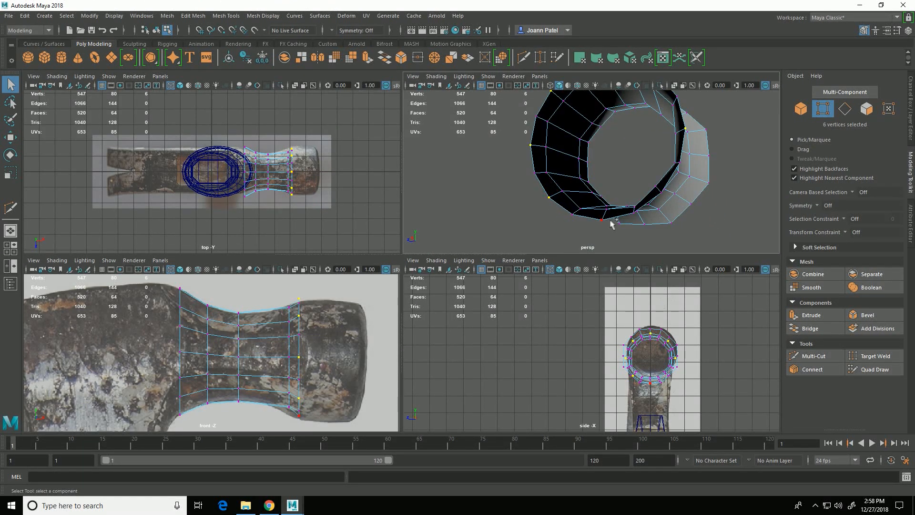
pyautogui.keyDown('alt'); pyautogui.moveTo(710, 224); pyautogui.dragTo(720, 235); pyautogui.keyUp('alt')
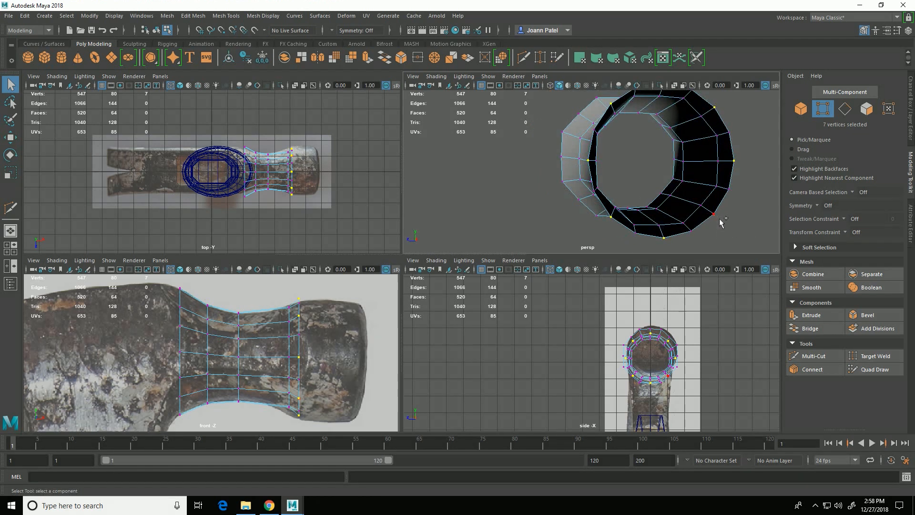
pyautogui.press('w')
pyautogui.moveTo(352, 366); pyautogui.dragTo(365, 366)
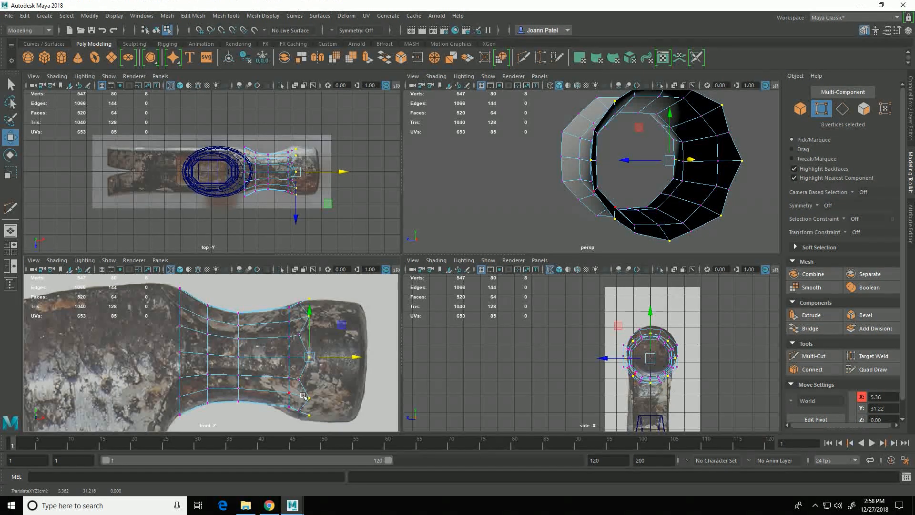
# Extrude the 16 zigzag border edges at the striking-face end straight along X to about 6.25.
pyautogui.keyDown('alt'); pyautogui.moveTo(692, 167); pyautogui.dragTo(598, 180); pyautogui.keyUp('alt')
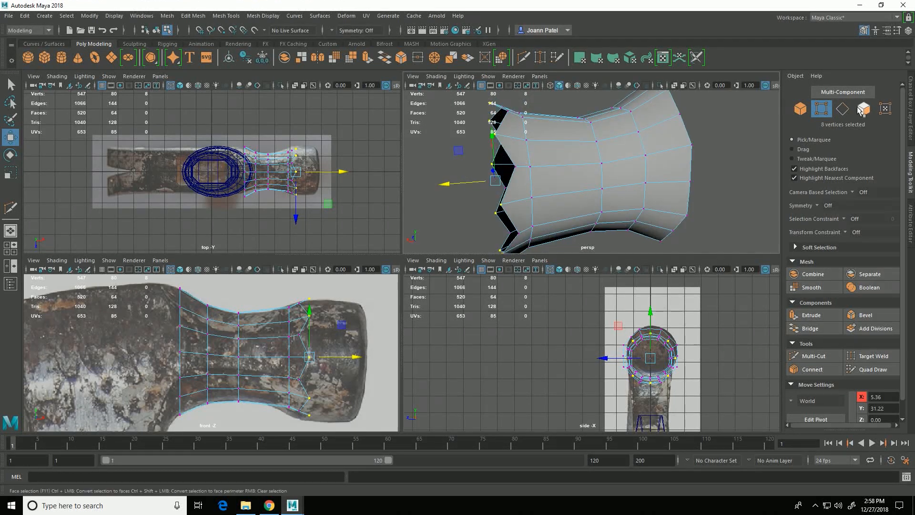
pyautogui.click(842, 108)
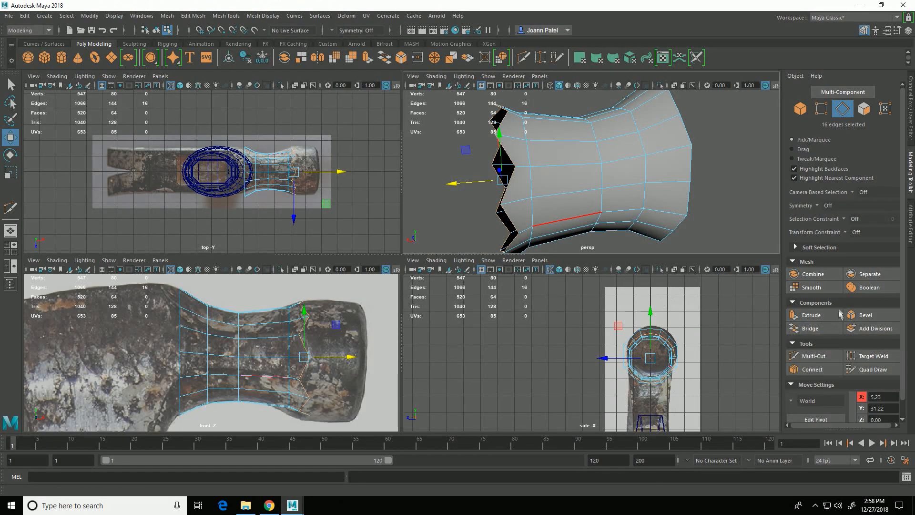
pyautogui.click(832, 322)
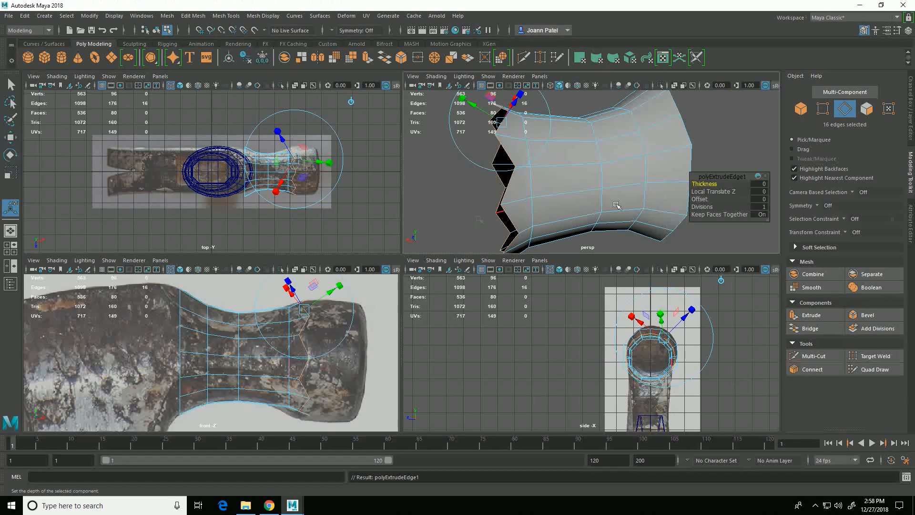
pyautogui.scroll(-3, 596, 183)
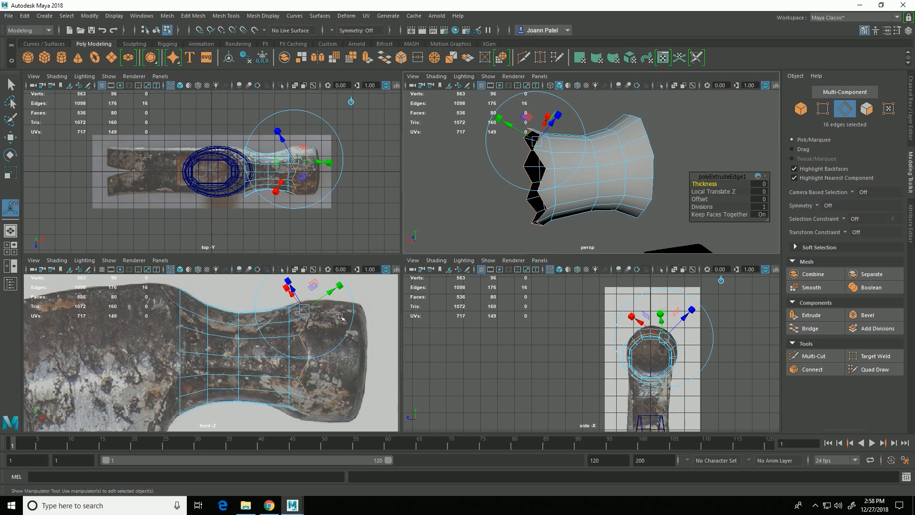
pyautogui.keyDown('alt'); pyautogui.moveTo(555, 162); pyautogui.dragTo(606, 147); pyautogui.keyUp('alt')
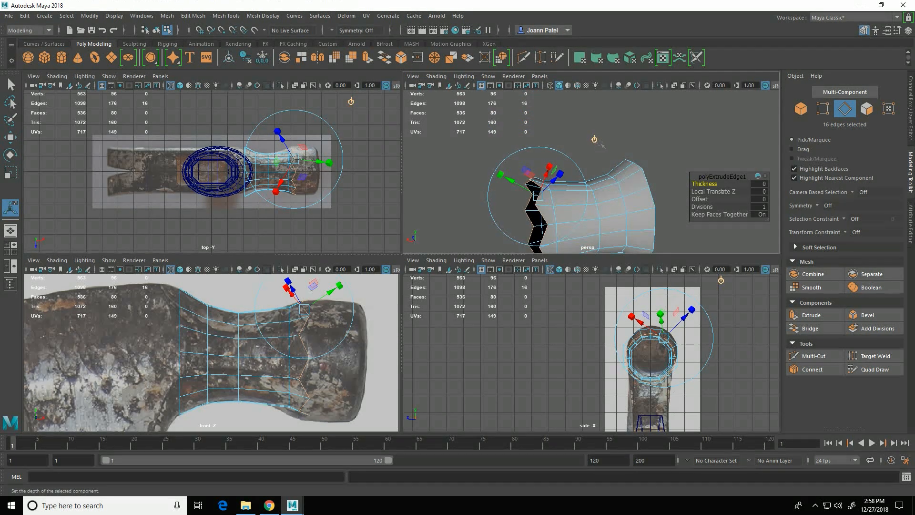
pyautogui.click(597, 141)
pyautogui.keyDown('alt'); pyautogui.moveTo(526, 215); pyautogui.dragTo(475, 218); pyautogui.keyUp('alt')
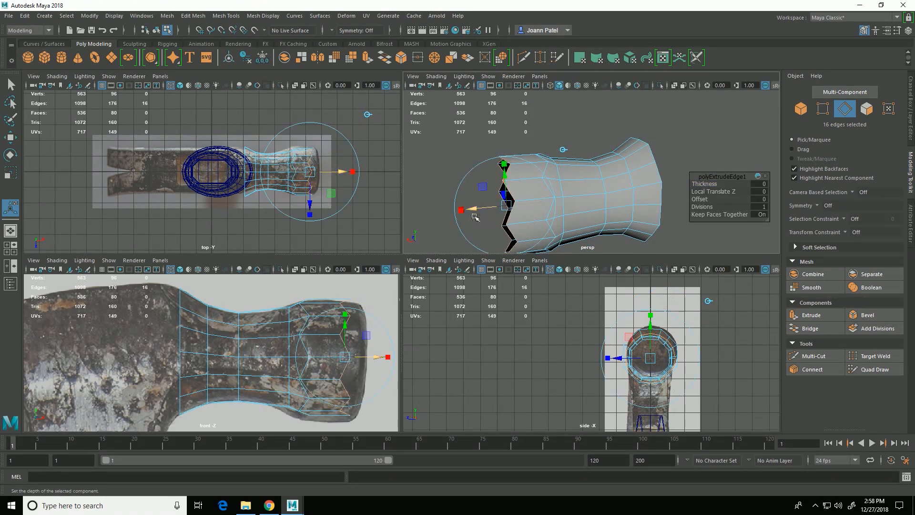
# Try to flatten the extruded border edges with grid snapping at about X 6.59, and undo the move.
pyautogui.press('w')
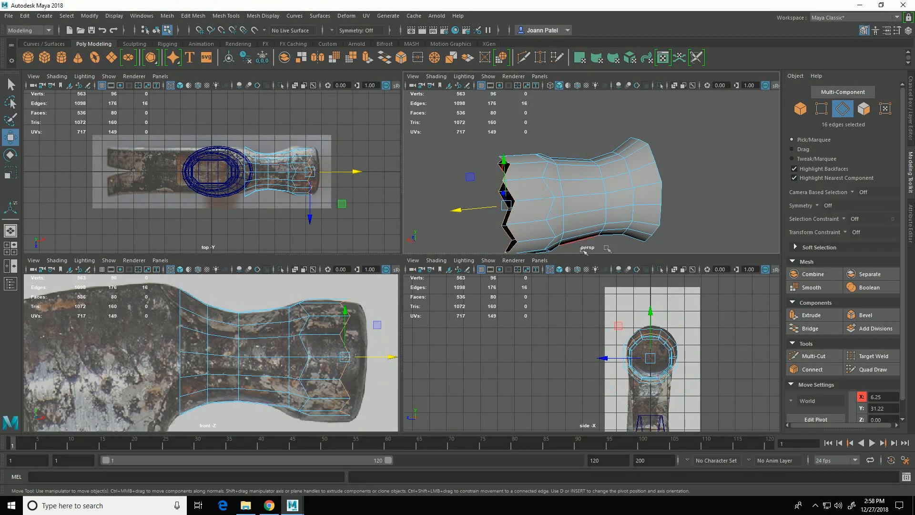
pyautogui.press('x')
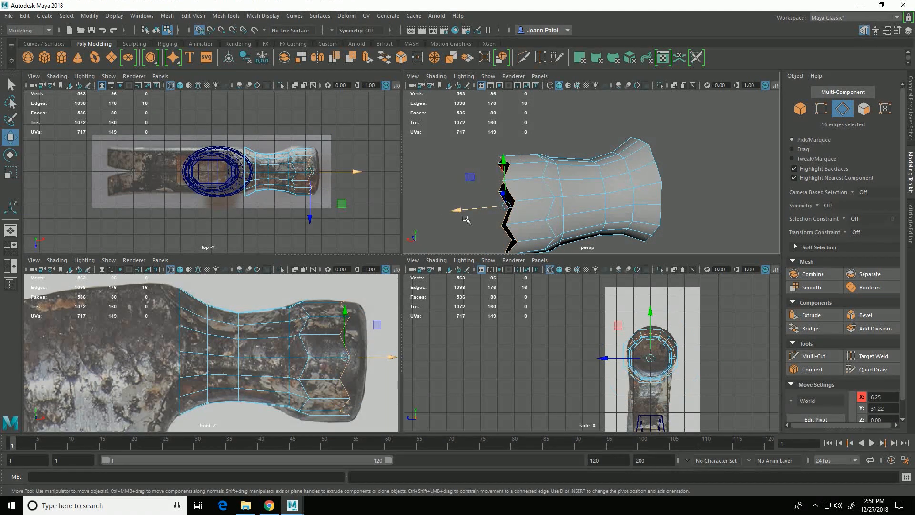
pyautogui.press('x')
pyautogui.moveTo(465, 218); pyautogui.dragTo(458, 193)
pyautogui.moveTo(458, 193); pyautogui.dragTo(497, 195, button='middle')
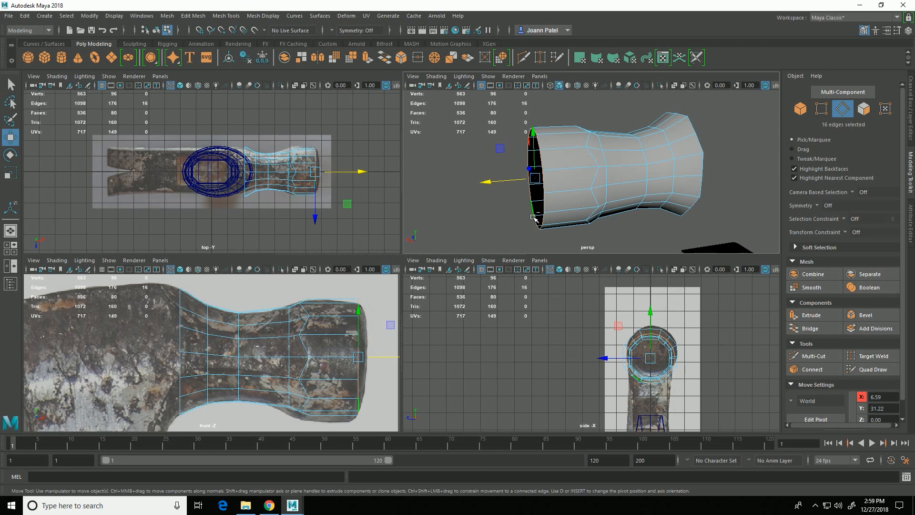
pyautogui.hotkey('ctrl', 'z')
pyautogui.hotkey('ctrl', 'z')
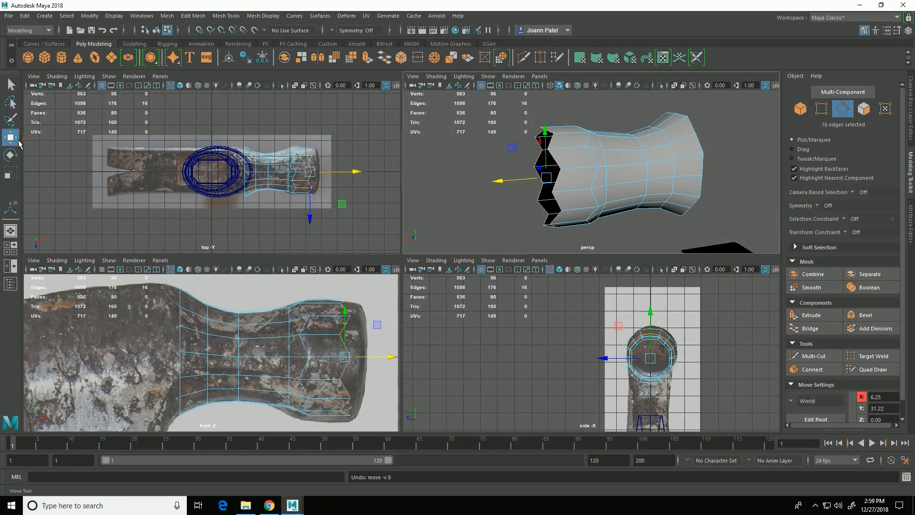
# Open the Move tool's snap settings and grid-snap the 16 border edges along X to 8.00 with component spacing retained.
pyautogui.doubleClick(14, 139)
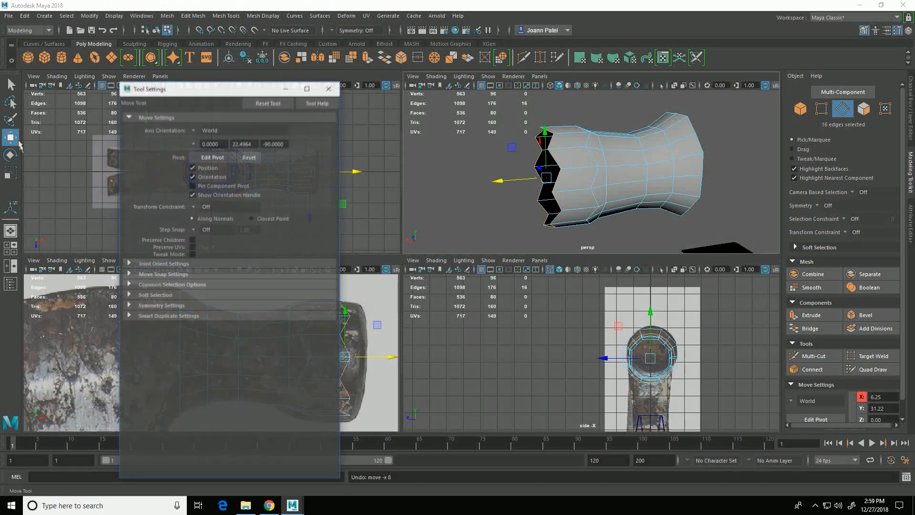
pyautogui.click(128, 275)
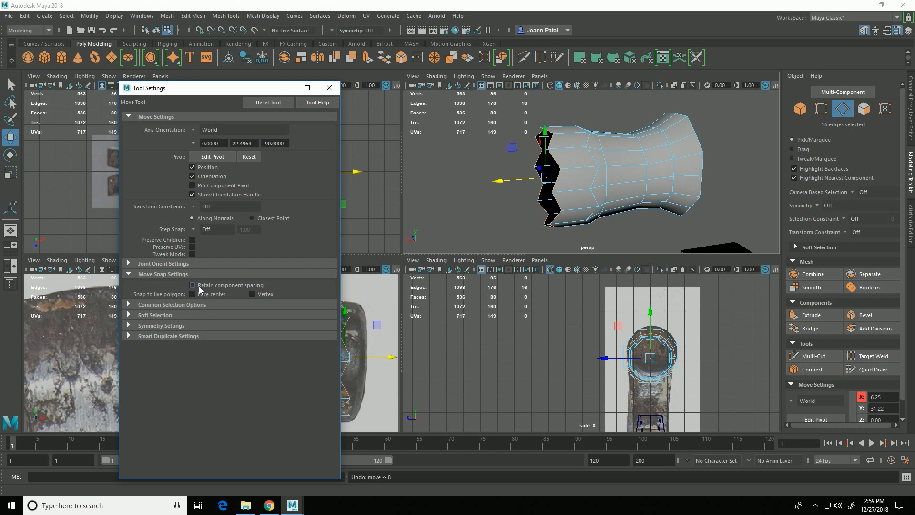
pyautogui.keyDown('alt'); pyautogui.moveTo(501, 190); pyautogui.dragTo(511, 232); pyautogui.keyUp('alt')
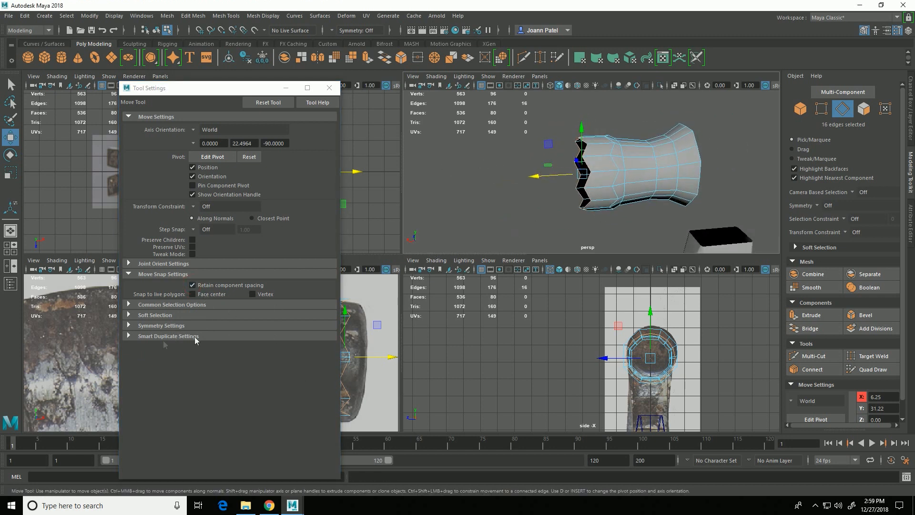
pyautogui.moveTo(180, 88); pyautogui.dragTo(544, 101)
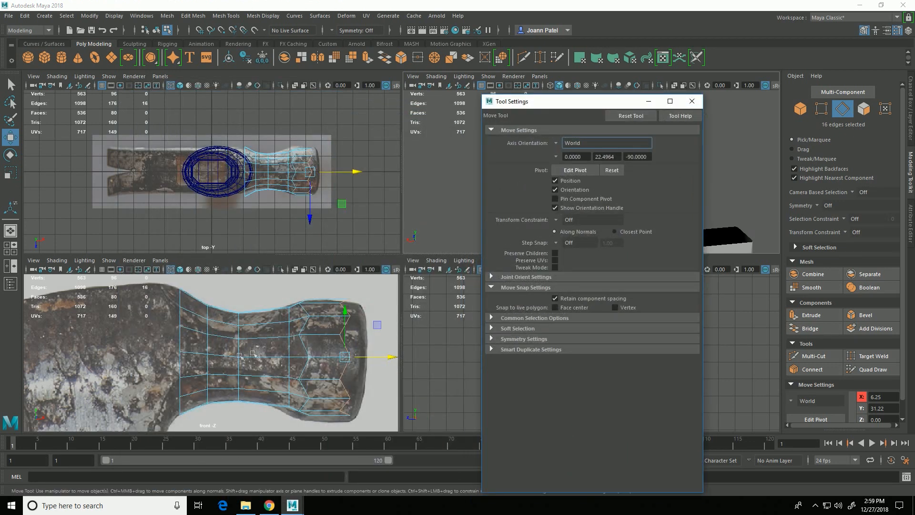
pyautogui.keyDown('alt'); pyautogui.moveTo(253, 354); pyautogui.dragTo(167, 348, button='middle'); pyautogui.keyUp('alt')
pyautogui.press('x')
pyautogui.moveTo(315, 363); pyautogui.dragTo(326, 360)
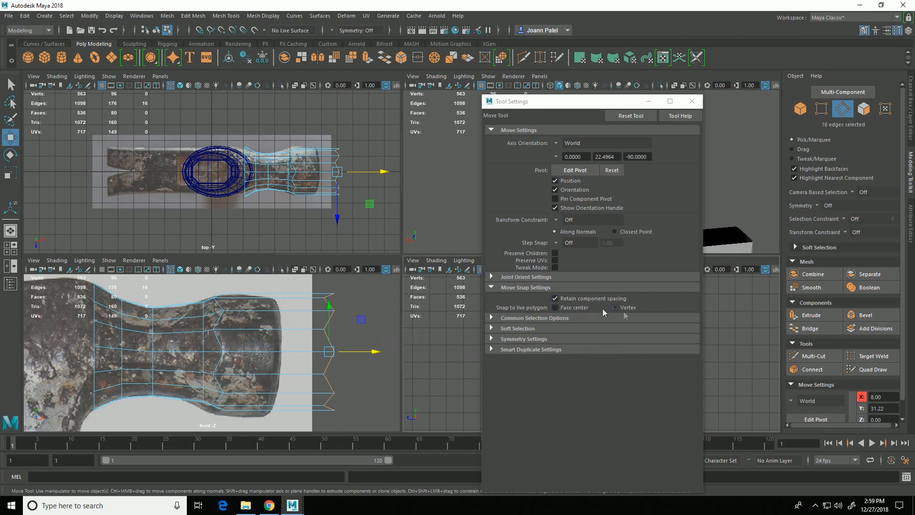
# Turn off Retain component spacing and grid-snap the 16 border edges flat at X 8.00.
pyautogui.click(555, 299)
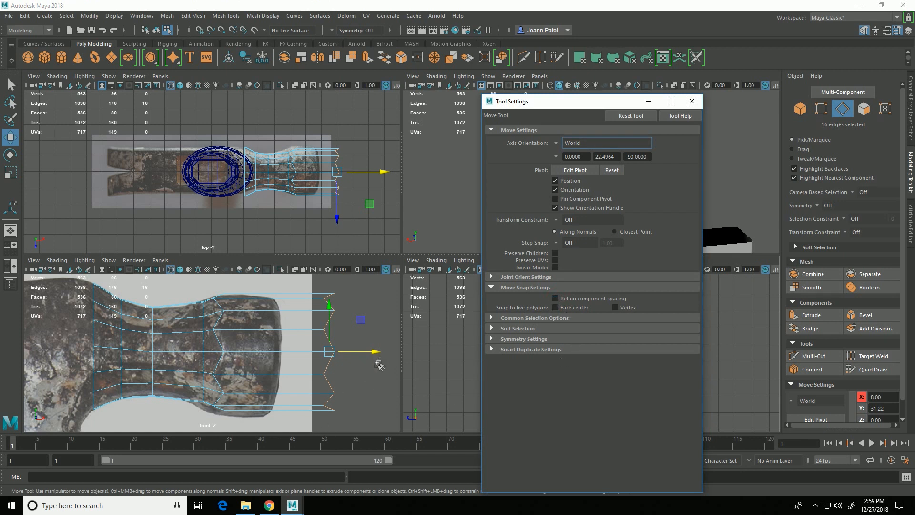
pyautogui.moveTo(381, 361); pyautogui.dragTo(342, 362)
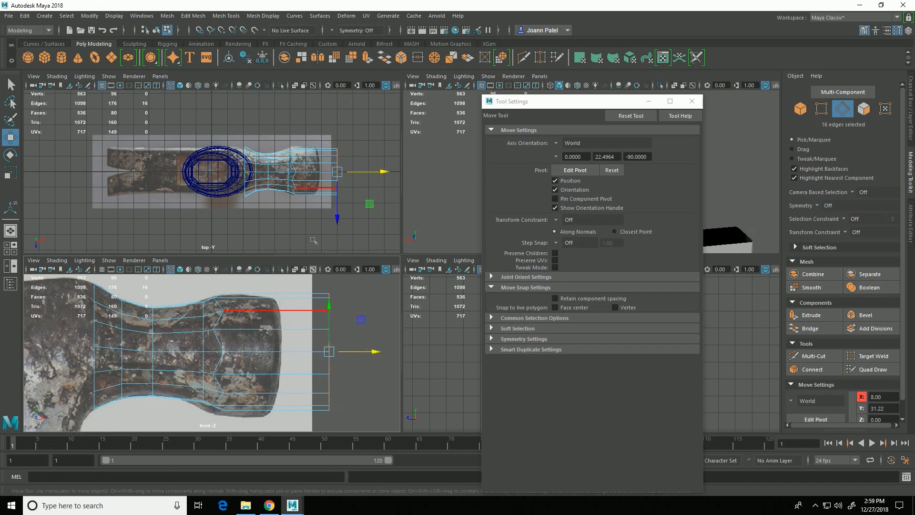
pyautogui.click(692, 102)
# Move the flattened border edges back along X to about 6.72, at the reference's striking face.
pyautogui.moveTo(384, 364); pyautogui.dragTo(333, 376)
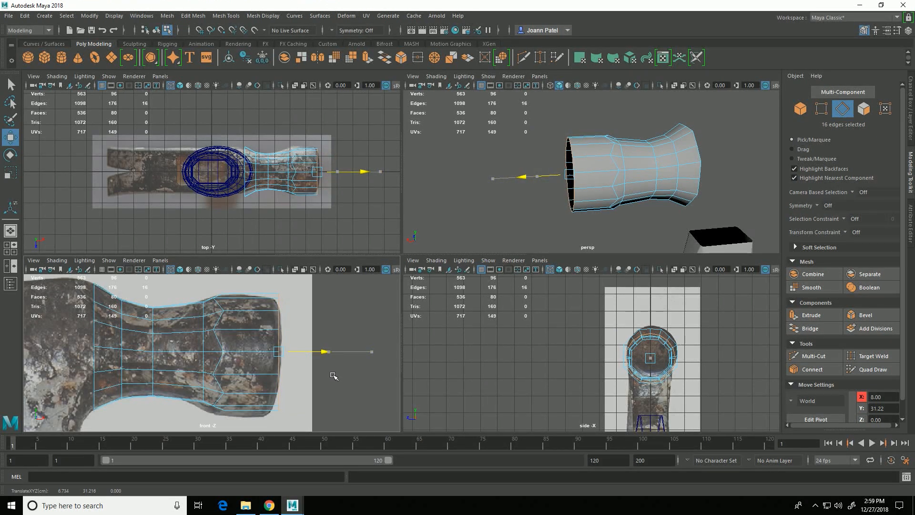
pyautogui.moveTo(333, 376); pyautogui.dragTo(333, 377)
pyautogui.moveTo(553, 202)
pyautogui.keyDown('alt'); pyautogui.mouseDown()
pyautogui.moveTo(520, 219)
pyautogui.moveTo(532, 200)
pyautogui.moveTo(553, 198)
pyautogui.mouseUp(); pyautogui.keyUp('alt')
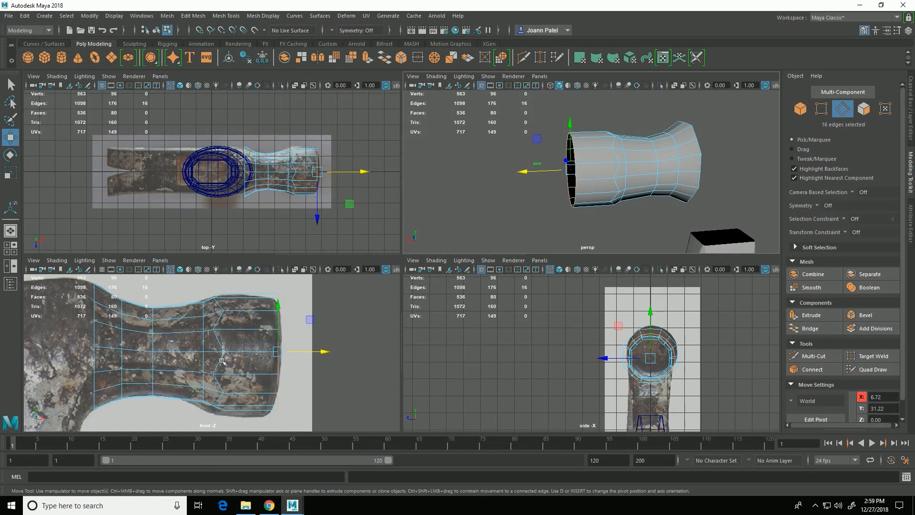
# Select the 40 vertices of the striking-face section and rotate them slightly about Z to match the tilt in the front reference.
pyautogui.moveTo(225, 230); pyautogui.dragTo(187, 232, button='right')
pyautogui.moveTo(196, 286); pyautogui.dragTo(293, 421)
pyautogui.press('e')
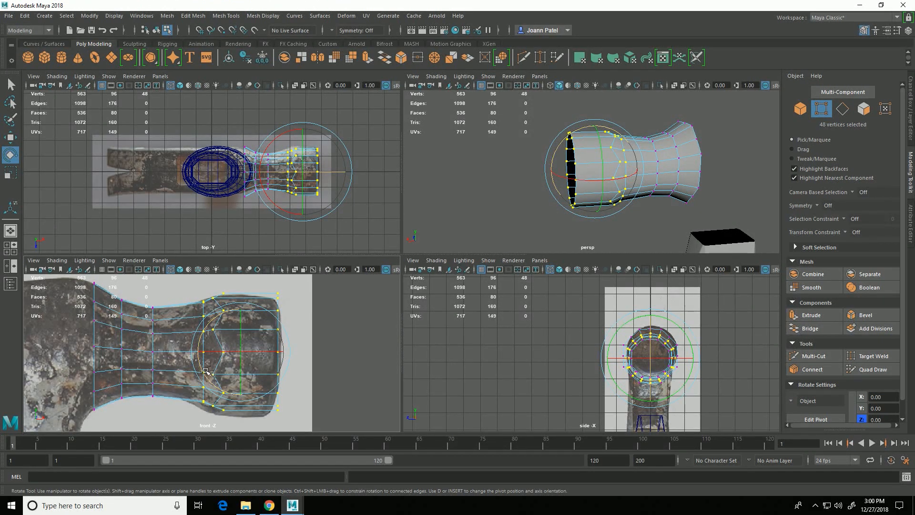
pyautogui.scroll(3, 148, 381)
pyautogui.moveTo(213, 374); pyautogui.dragTo(210, 371)
# Move the selected vertices to about X 5.75, Y 31.12 and scale them slightly to fit the front reference.
pyautogui.press('w')
pyautogui.moveTo(251, 307); pyautogui.dragTo(253, 313)
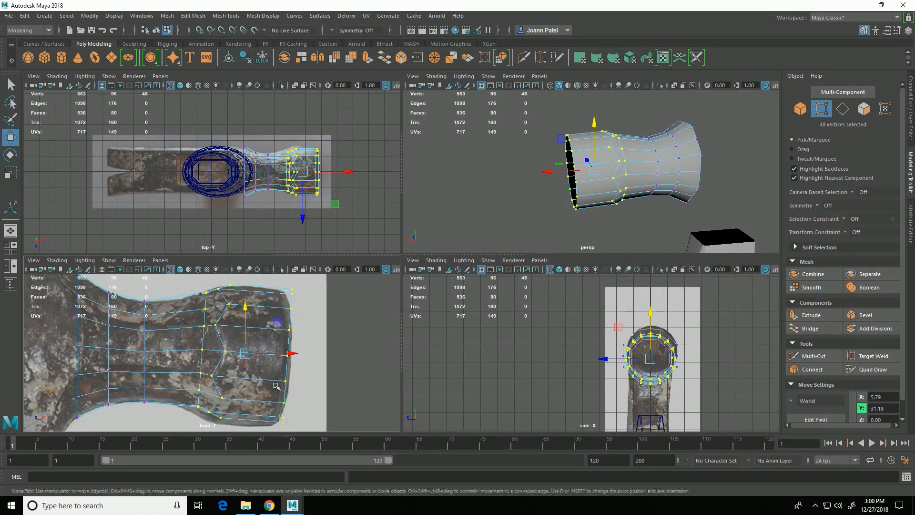
pyautogui.moveTo(252, 321); pyautogui.dragTo(251, 322)
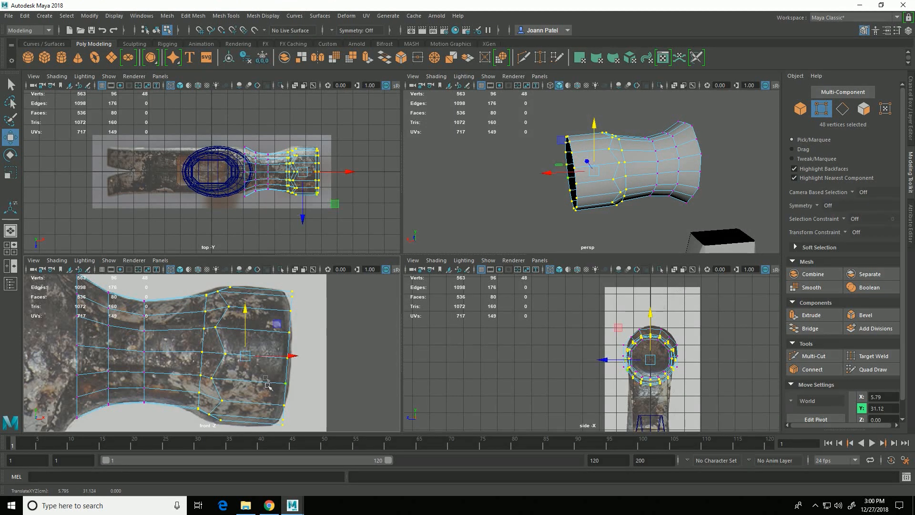
pyautogui.press('r')
pyautogui.moveTo(250, 366); pyautogui.dragTo(215, 364)
pyautogui.press('w')
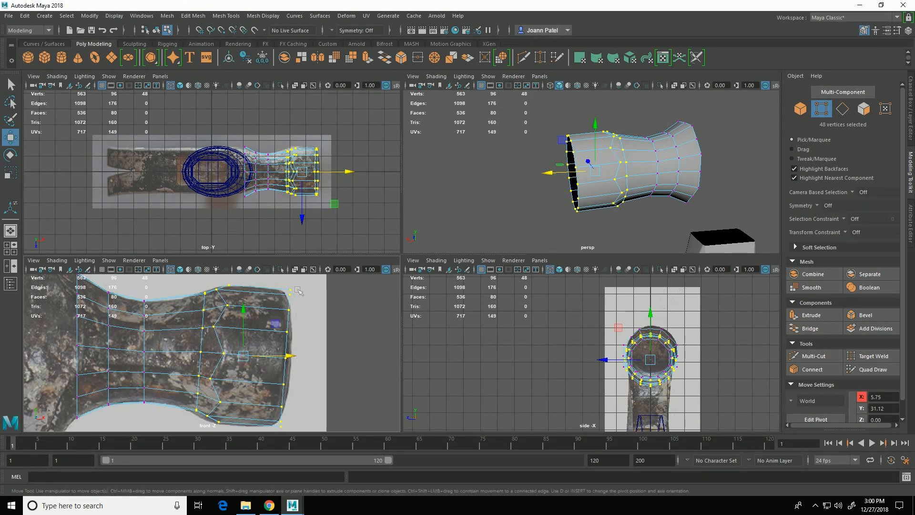
# Bridge two opposite border edges across the middle of the open striking-face end.
pyautogui.keyDown('alt'); pyautogui.moveTo(582, 157); pyautogui.dragTo(570, 209); pyautogui.keyUp('alt')
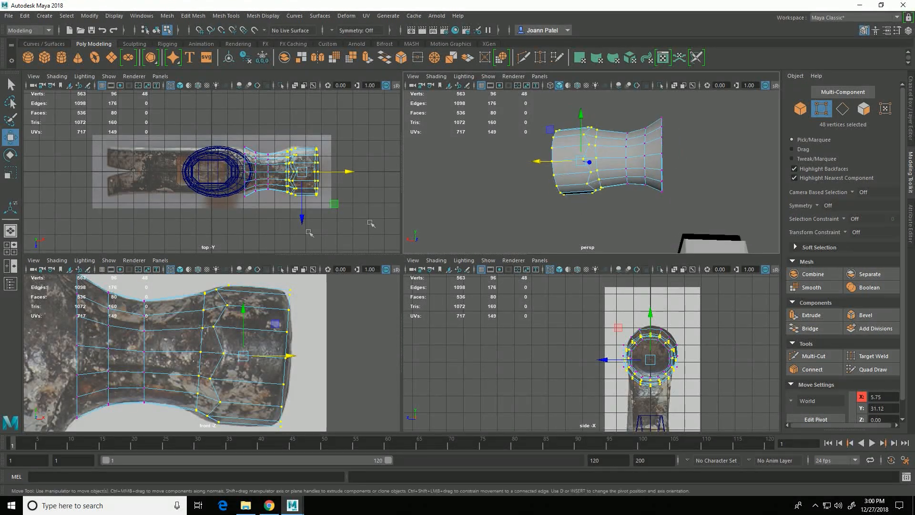
pyautogui.press('space')
pyautogui.keyDown('alt'); pyautogui.moveTo(608, 153); pyautogui.dragTo(588, 313); pyautogui.keyUp('alt')
pyautogui.click(842, 109)
pyautogui.keyDown('alt'); pyautogui.moveTo(505, 269); pyautogui.dragTo(435, 229); pyautogui.keyUp('alt')
pyautogui.click(658, 207)
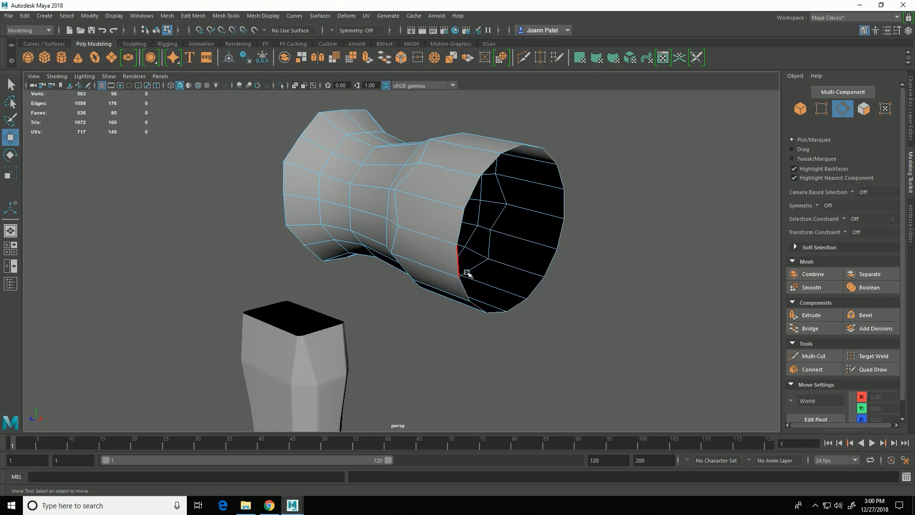
pyautogui.keyDown('alt'); pyautogui.moveTo(466, 267); pyautogui.dragTo(455, 272); pyautogui.keyUp('alt')
pyautogui.click(457, 270)
pyautogui.keyDown('alt'); pyautogui.moveTo(601, 251); pyautogui.dragTo(623, 257); pyautogui.keyUp('alt')
pyautogui.keyDown('shift'); pyautogui.click(617, 232); pyautogui.keyUp('shift')
pyautogui.moveTo(622, 305)
pyautogui.keyDown('alt'); pyautogui.mouseDown()
pyautogui.moveTo(639, 321)
pyautogui.moveTo(638, 296)
pyautogui.mouseUp(); pyautogui.keyUp('alt')
pyautogui.click(810, 329)
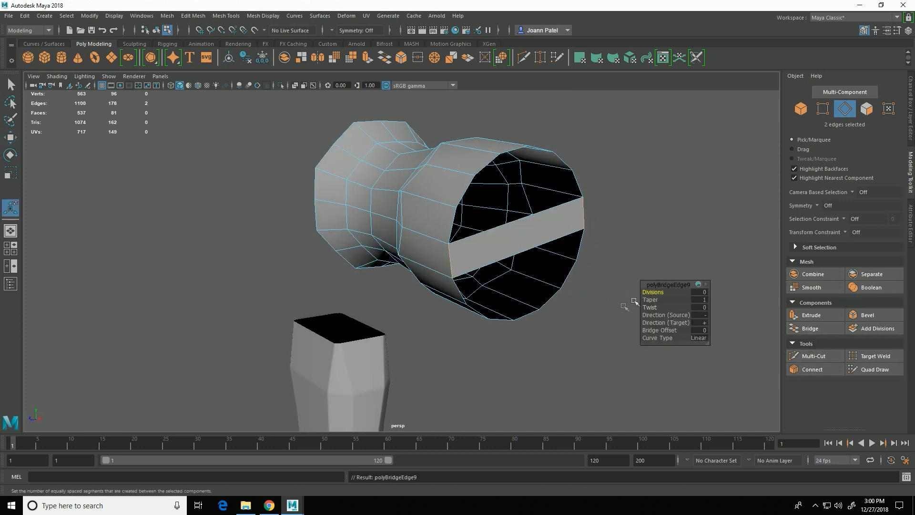
# Give the bridge 1 division and bridge the two pairs of opposite border edges above it, also with 1 division.
pyautogui.click(652, 293)
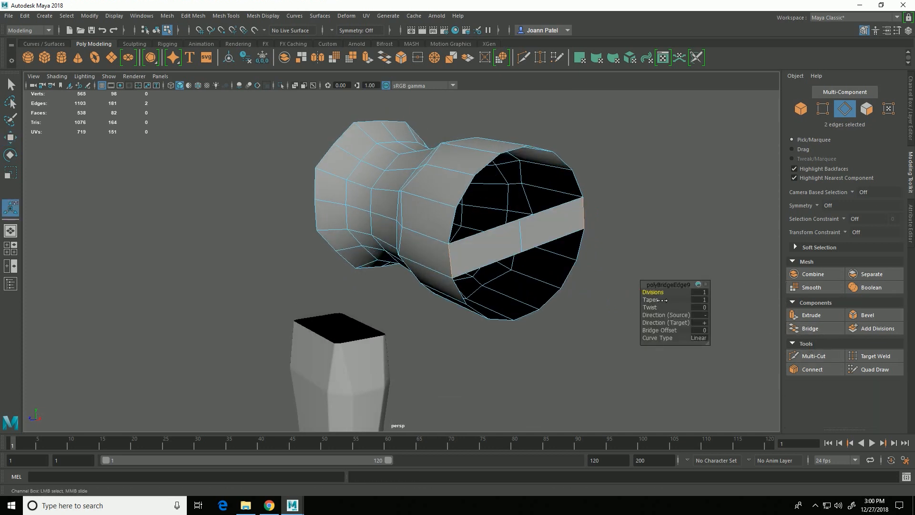
pyautogui.keyDown('alt'); pyautogui.moveTo(574, 410); pyautogui.dragTo(561, 397); pyautogui.keyUp('alt')
pyautogui.click(451, 221)
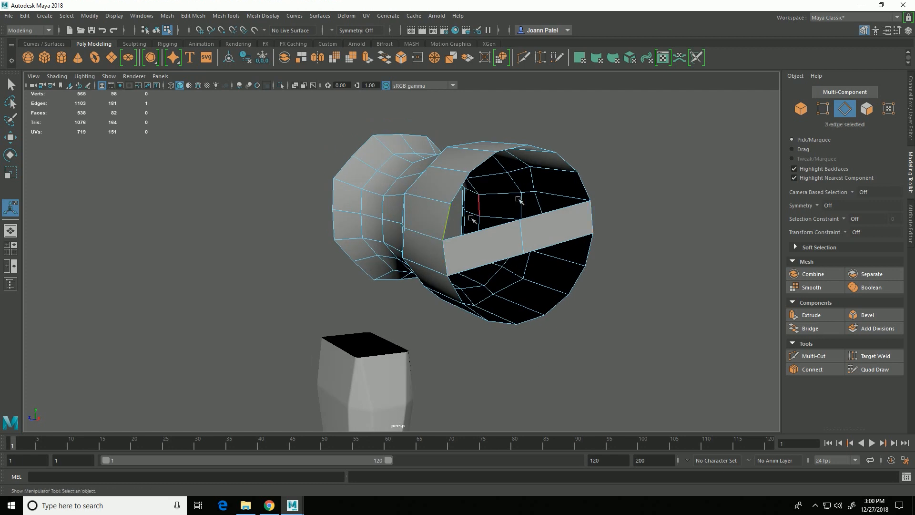
pyautogui.keyDown('shift'); pyautogui.click(588, 186); pyautogui.keyUp('shift')
pyautogui.keyDown('shift'); pyautogui.click(578, 169); pyautogui.keyUp('shift')
pyautogui.keyDown('shift'); pyautogui.click(466, 195); pyautogui.keyUp('shift')
pyautogui.click(811, 328)
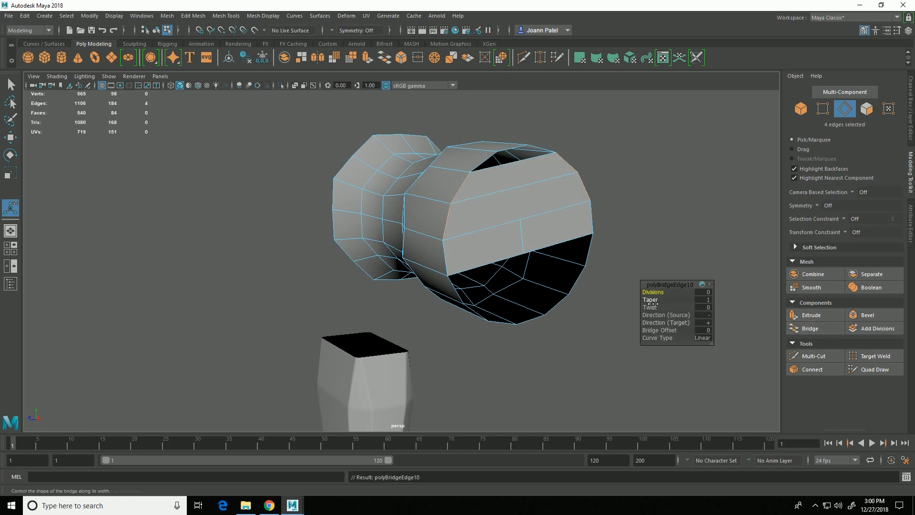
pyautogui.moveTo(660, 301); pyautogui.dragTo(665, 302)
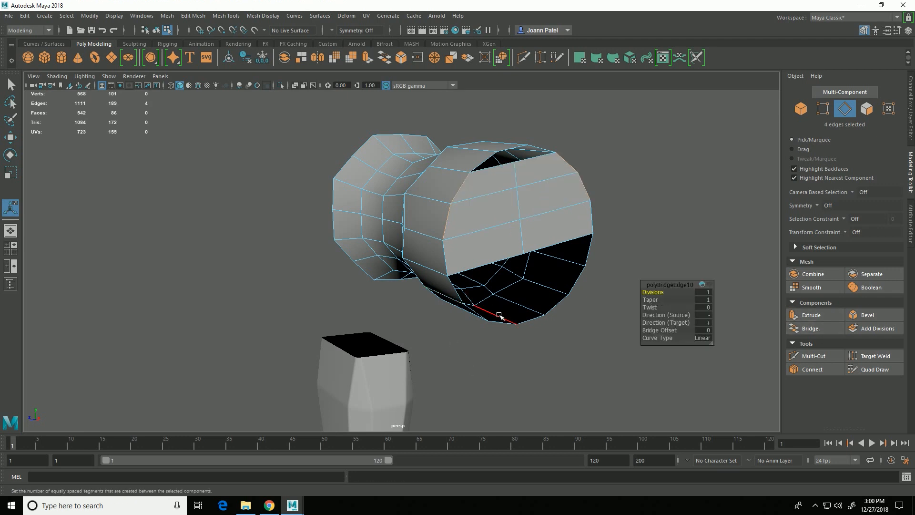
# Undo the two-pair bridge and the division added to the first bridge.
pyautogui.keyDown('alt'); pyautogui.moveTo(478, 356); pyautogui.dragTo(554, 383); pyautogui.keyUp('alt')
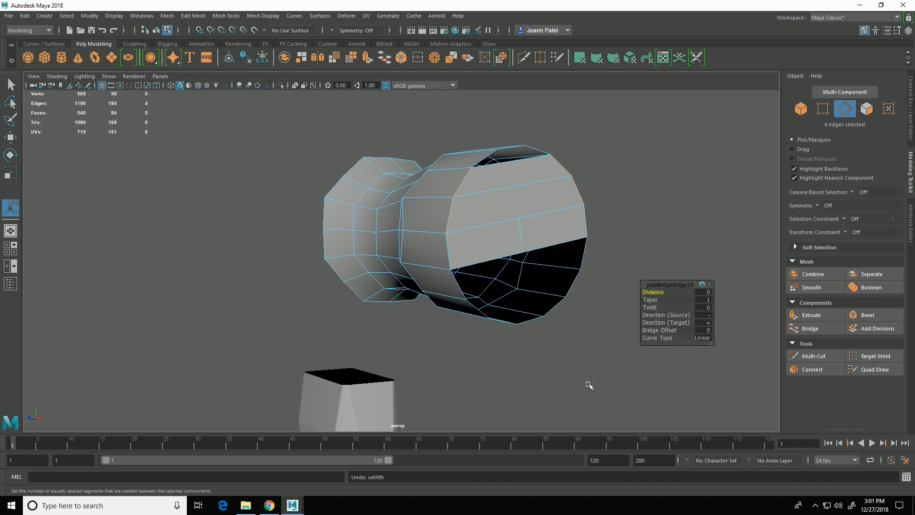
pyautogui.hotkey('ctrl', 'z')
pyautogui.hotkey('ctrl', 'z')
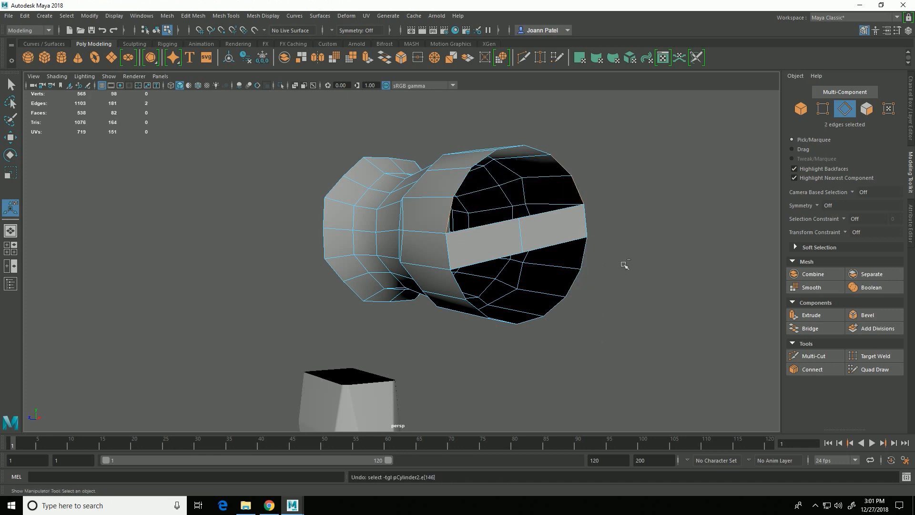
pyautogui.hotkey('ctrl', 'z')
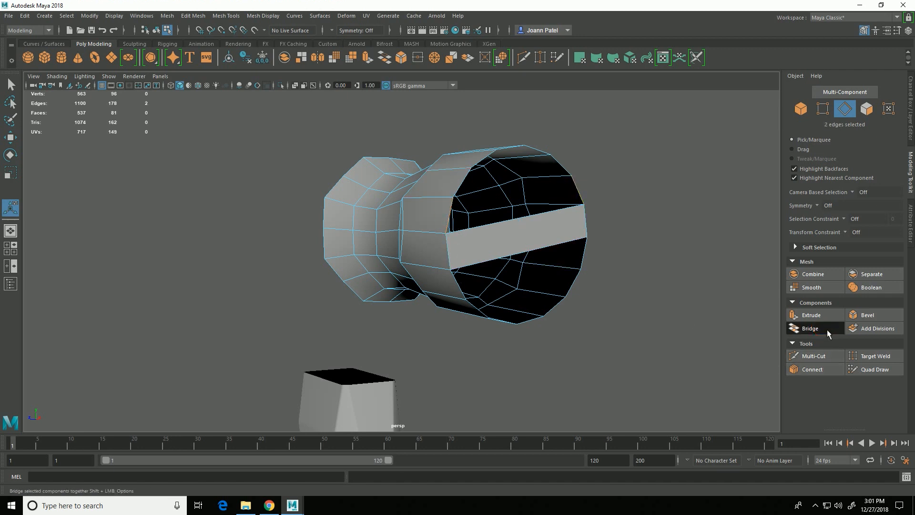
# Bridge the two pairs of opposite border edges above the middle strip and the two pairs below it, without divisions.
pyautogui.click(809, 328)
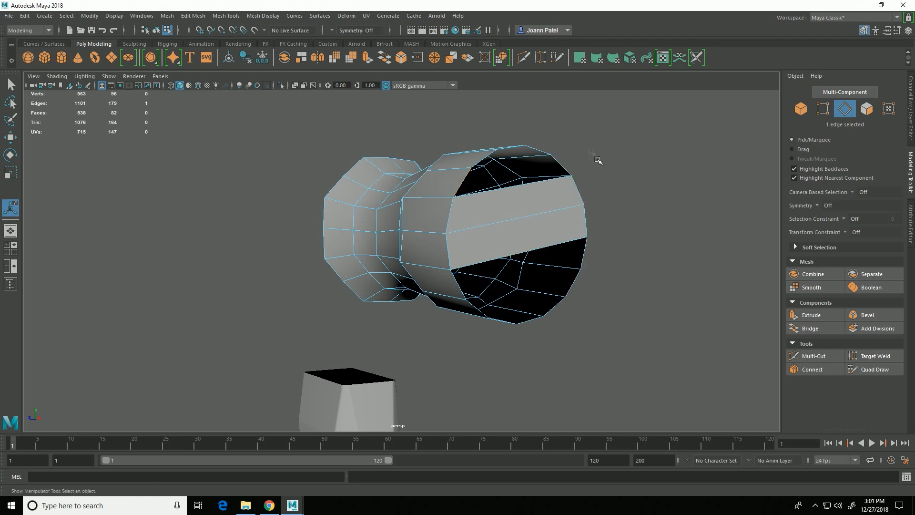
pyautogui.keyDown('shift'); pyautogui.click(568, 169); pyautogui.keyUp('shift')
pyautogui.press('g')
pyautogui.keyDown('shift'); pyautogui.click(596, 260); pyautogui.keyUp('shift')
pyautogui.press('g')
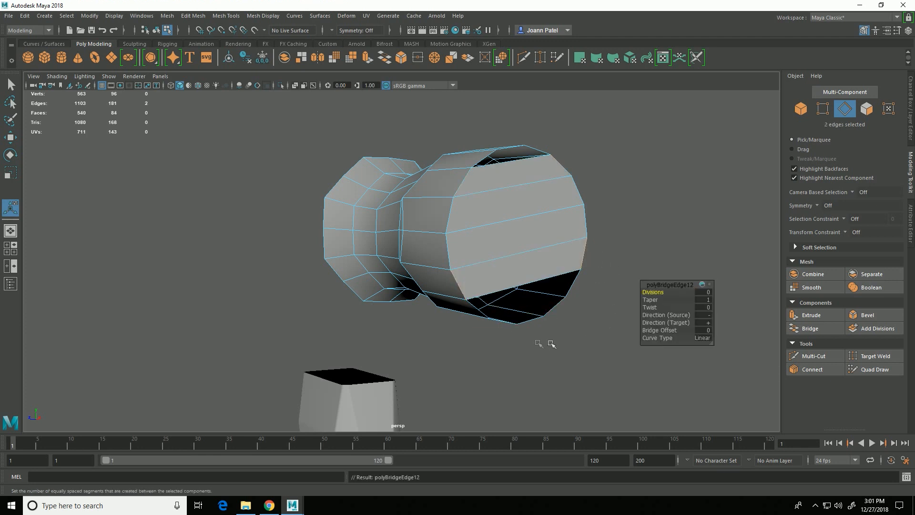
pyautogui.click(478, 311)
pyautogui.keyDown('shift'); pyautogui.click(589, 289); pyautogui.keyUp('shift')
pyautogui.press('g')
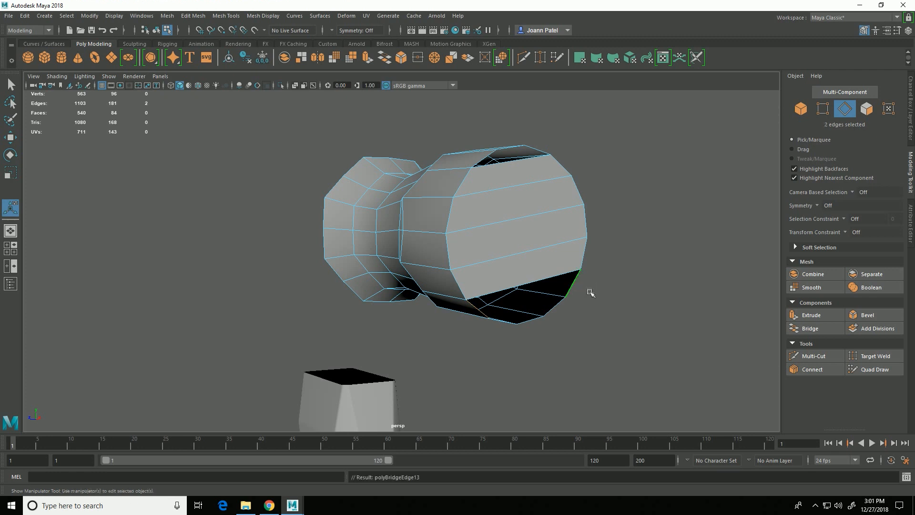
# Bridge the remaining gaps at the lower and upper rim to close the striking face.
pyautogui.click(526, 312)
pyautogui.keyDown('shift'); pyautogui.click(541, 326); pyautogui.keyUp('shift')
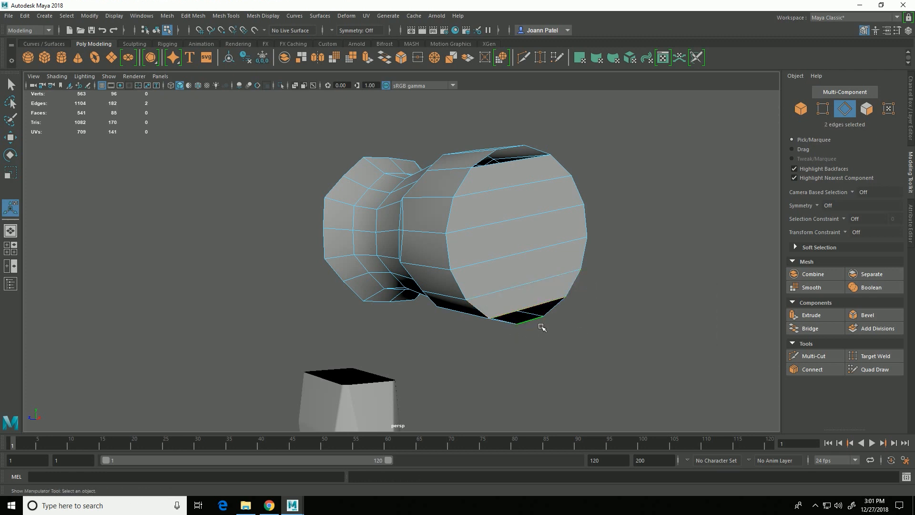
pyautogui.press('g')
pyautogui.click(516, 158)
pyautogui.keyDown('shift'); pyautogui.click(514, 154); pyautogui.keyUp('shift')
pyautogui.press('g')
pyautogui.keyDown('alt'); pyautogui.moveTo(537, 371); pyautogui.dragTo(478, 191); pyautogui.keyUp('alt')
pyautogui.click(507, 399)
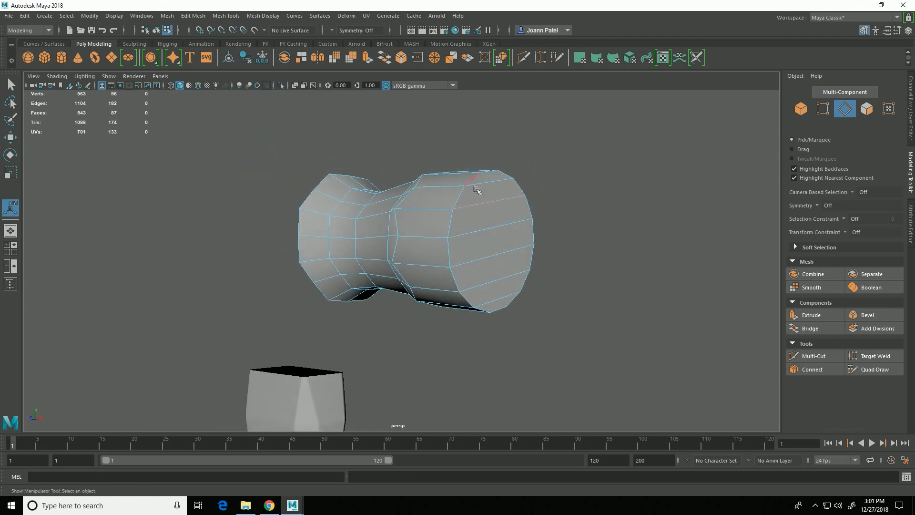
# Select the edge loop around the striking face's rim and bevel it with 2 segments.
pyautogui.click(465, 204)
pyautogui.press('space')
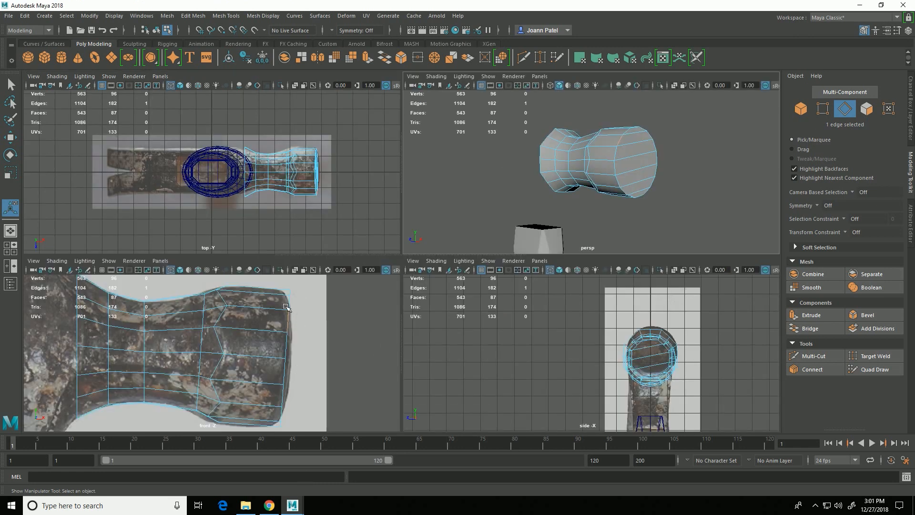
pyautogui.doubleClick(620, 163)
pyautogui.keyDown('alt'); pyautogui.moveTo(756, 192); pyautogui.dragTo(685, 194); pyautogui.keyUp('alt')
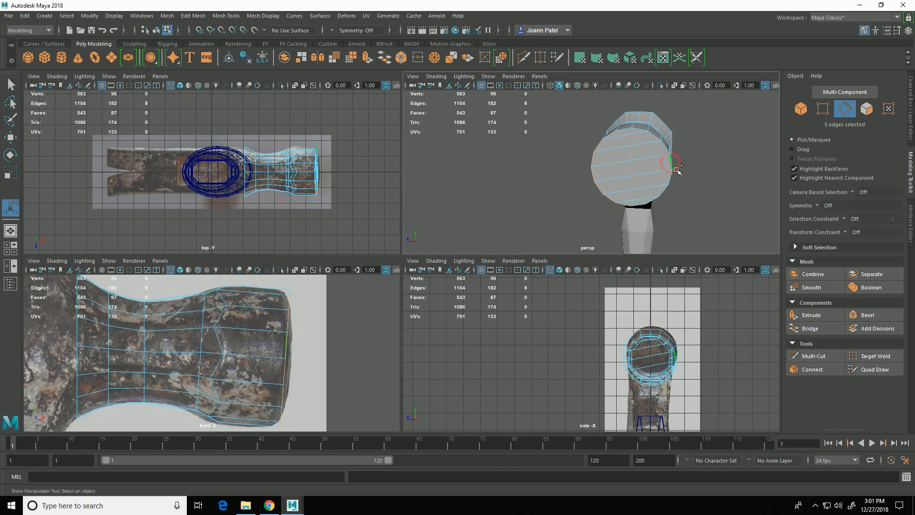
pyautogui.keyDown('shift'); pyautogui.doubleClick(631, 132); pyautogui.keyUp('shift')
pyautogui.keyDown('shift'); pyautogui.click(641, 215); pyautogui.keyUp('shift')
pyautogui.keyDown('alt'); pyautogui.moveTo(476, 208); pyautogui.dragTo(535, 217); pyautogui.keyUp('alt')
pyautogui.click(884, 317)
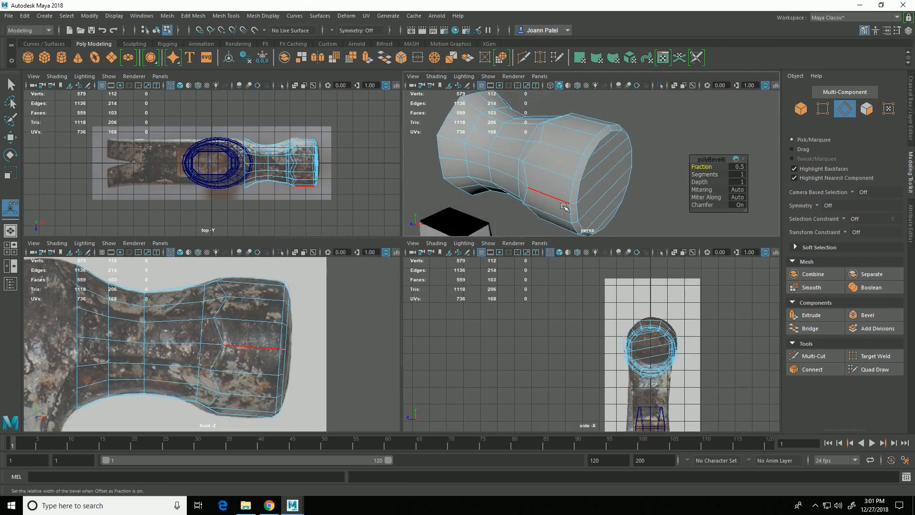
pyautogui.moveTo(718, 182); pyautogui.dragTo(721, 183)
pyautogui.keyDown('alt'); pyautogui.moveTo(529, 200); pyautogui.dragTo(622, 194); pyautogui.keyUp('alt')
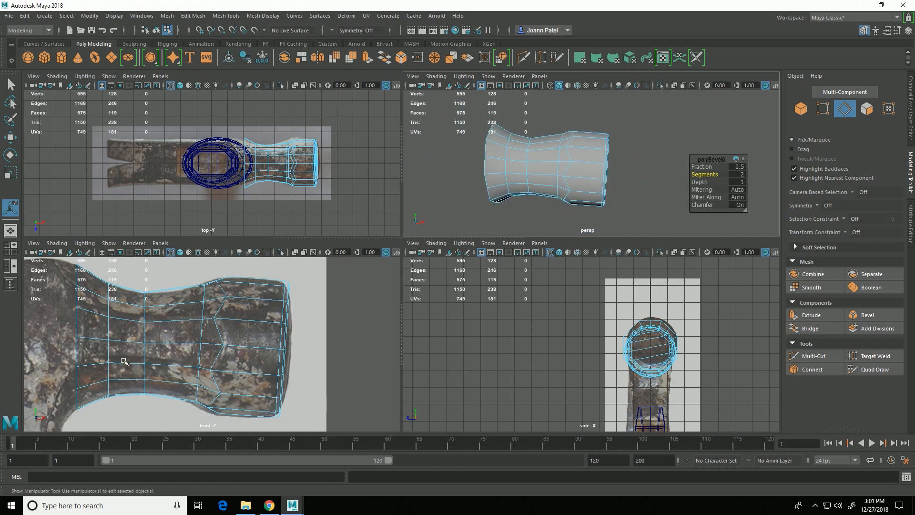
# Maximize the front view and frame the whole hammer head over its reference image.
pyautogui.scroll(-3, 258, 361)
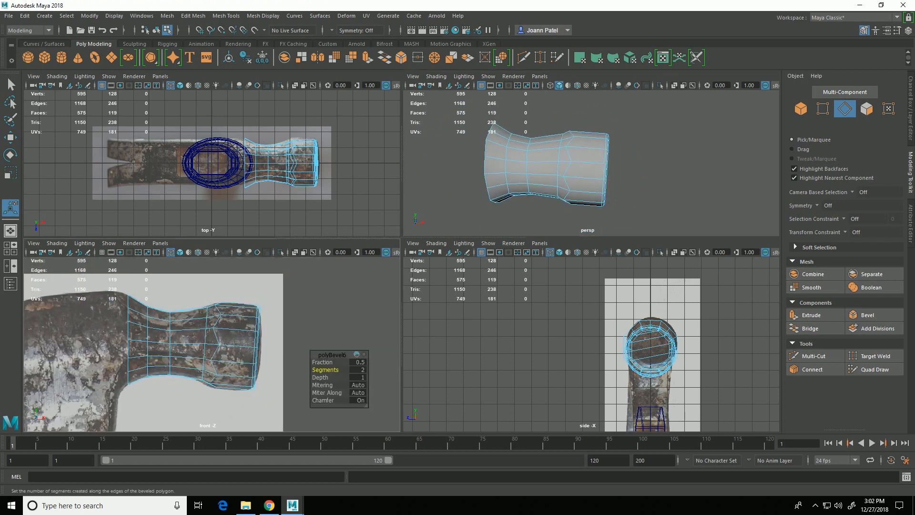
pyautogui.scroll(3, 495, 204)
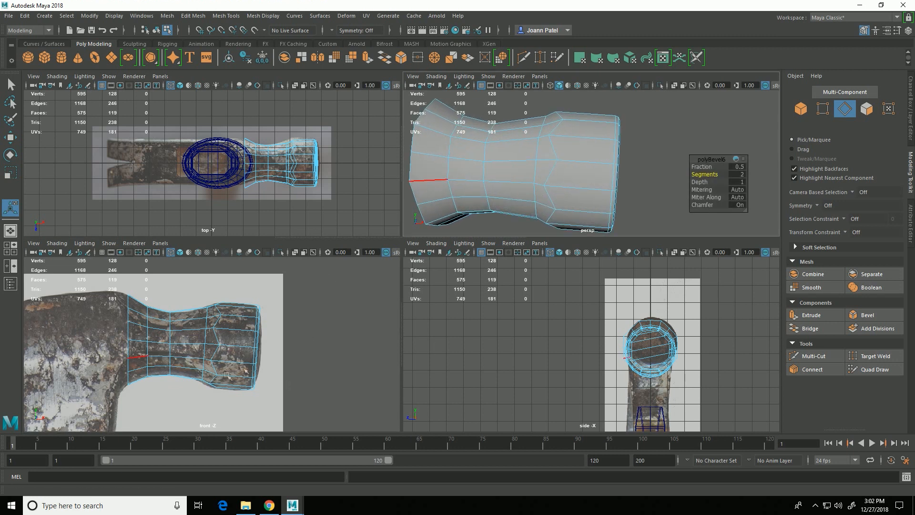
pyautogui.press('space')
pyautogui.keyDown('alt'); pyautogui.moveTo(482, 368); pyautogui.dragTo(248, 326, button='right'); pyautogui.keyUp('alt')
pyautogui.keyDown('alt'); pyautogui.moveTo(242, 325); pyautogui.dragTo(334, 321, button='middle'); pyautogui.keyUp('alt')
pyautogui.keyDown('alt'); pyautogui.moveTo(333, 321); pyautogui.dragTo(526, 362, button='right'); pyautogui.keyUp('alt')
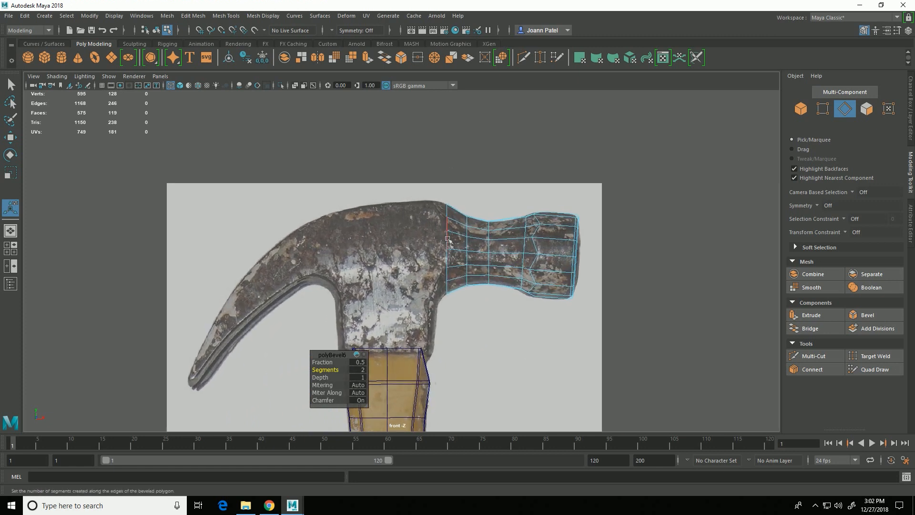